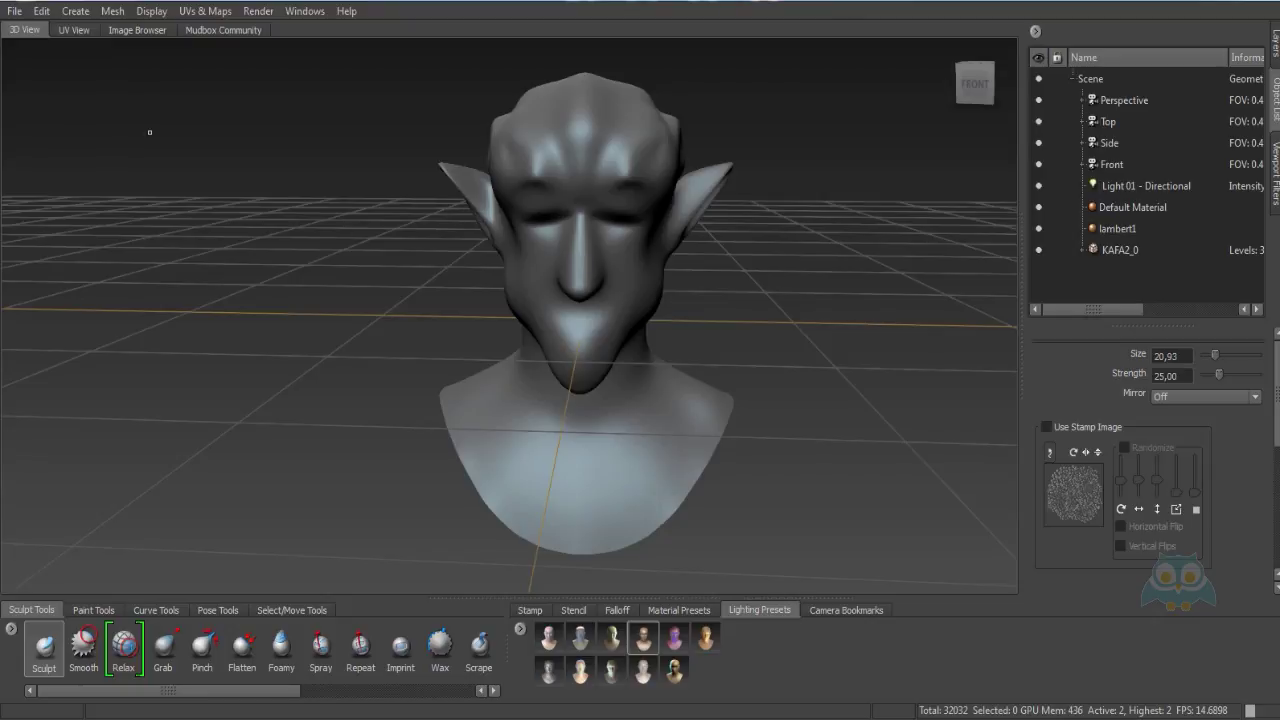
click(76, 11)
mouse_move(115, 88)
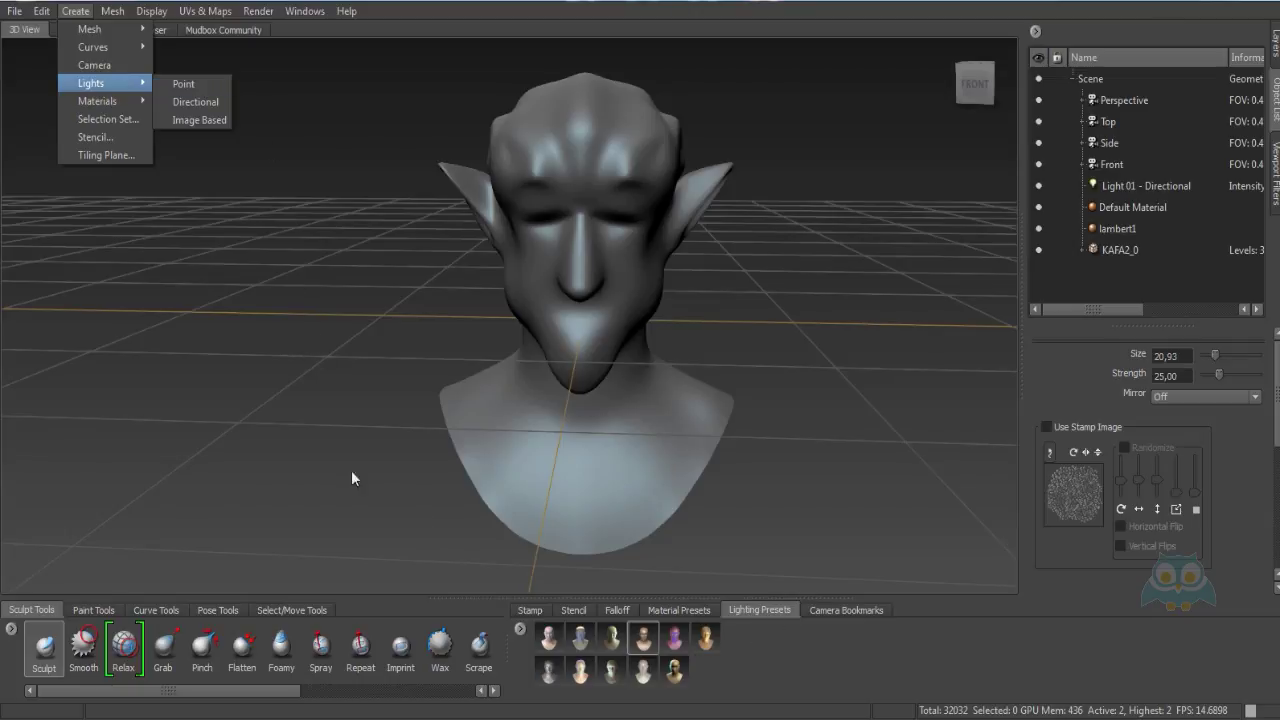
click(309, 424)
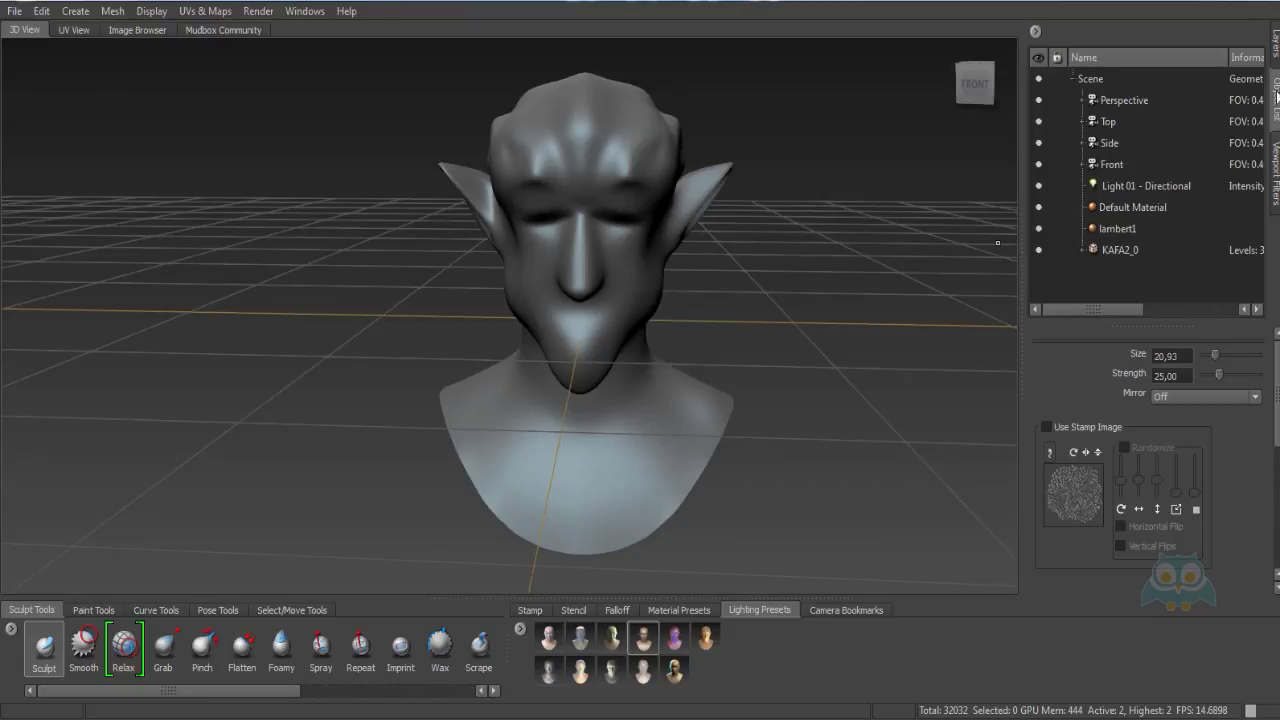
Unlock Light 01 - Directional from the camera to compare how the bust is lit, and lock it to the camera again.
click(1173, 185)
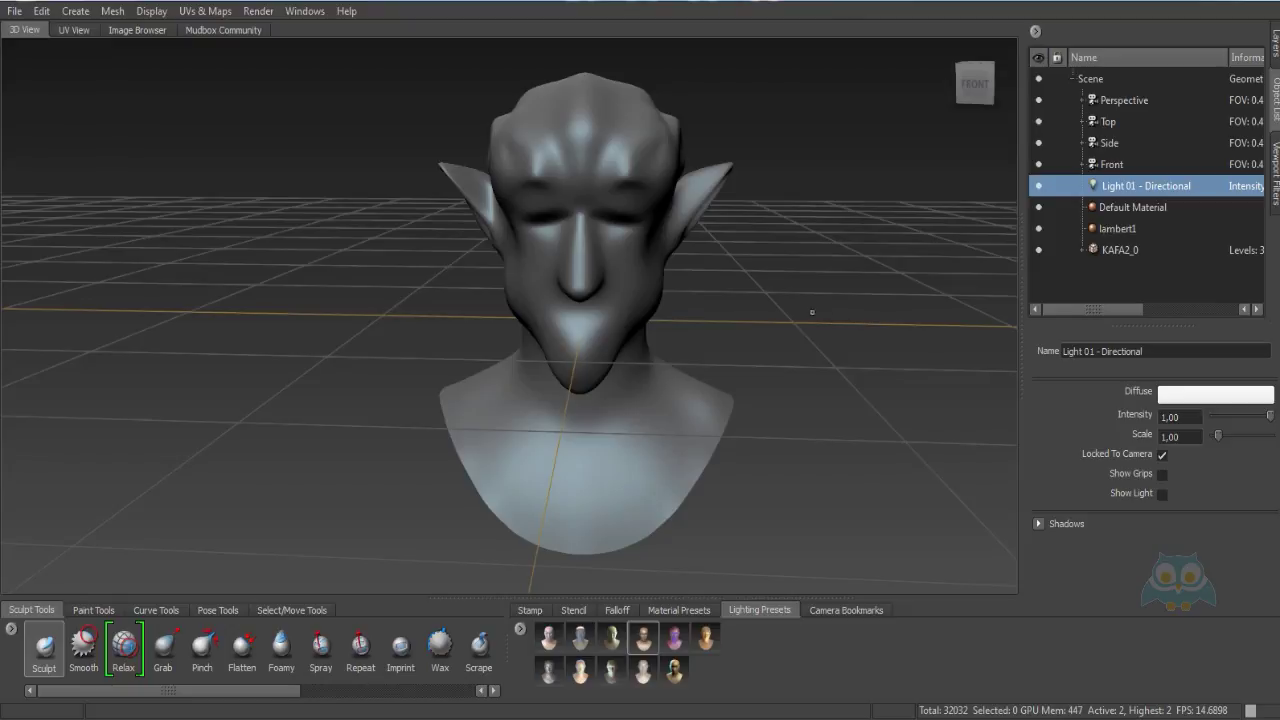
alt+drag(818, 286, 640, 306)
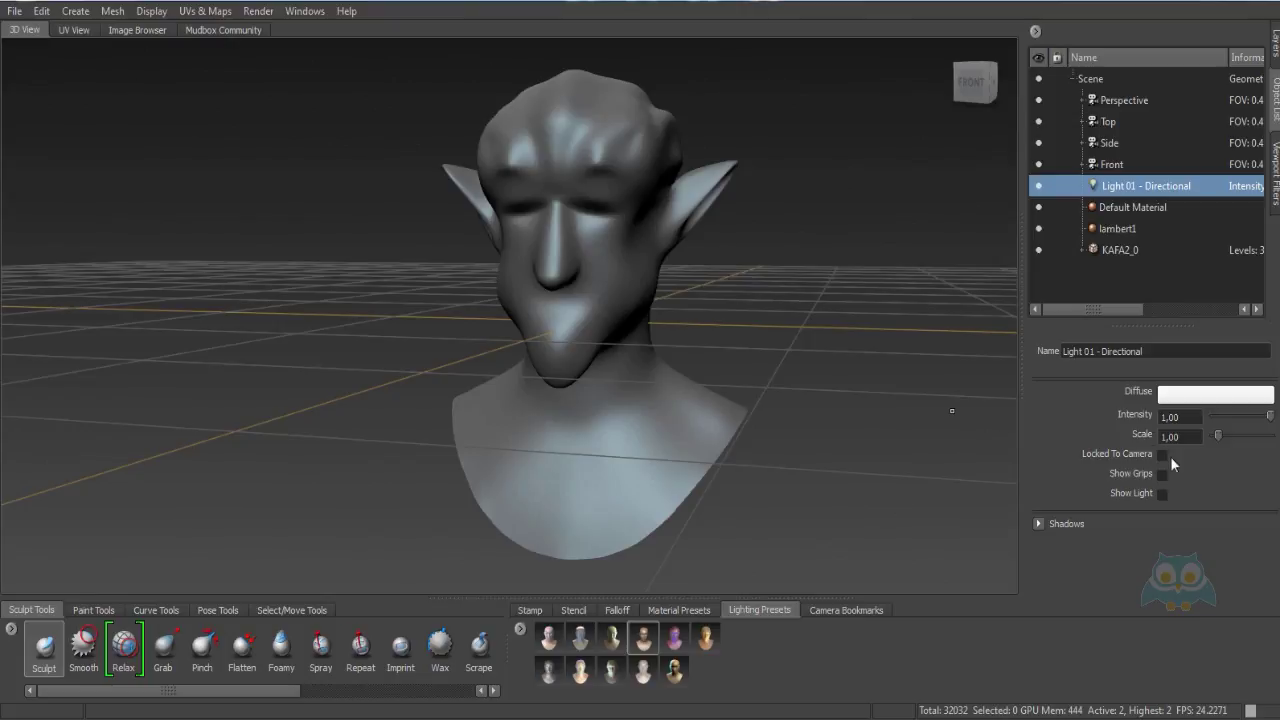
alt+drag(803, 291, 838, 304)
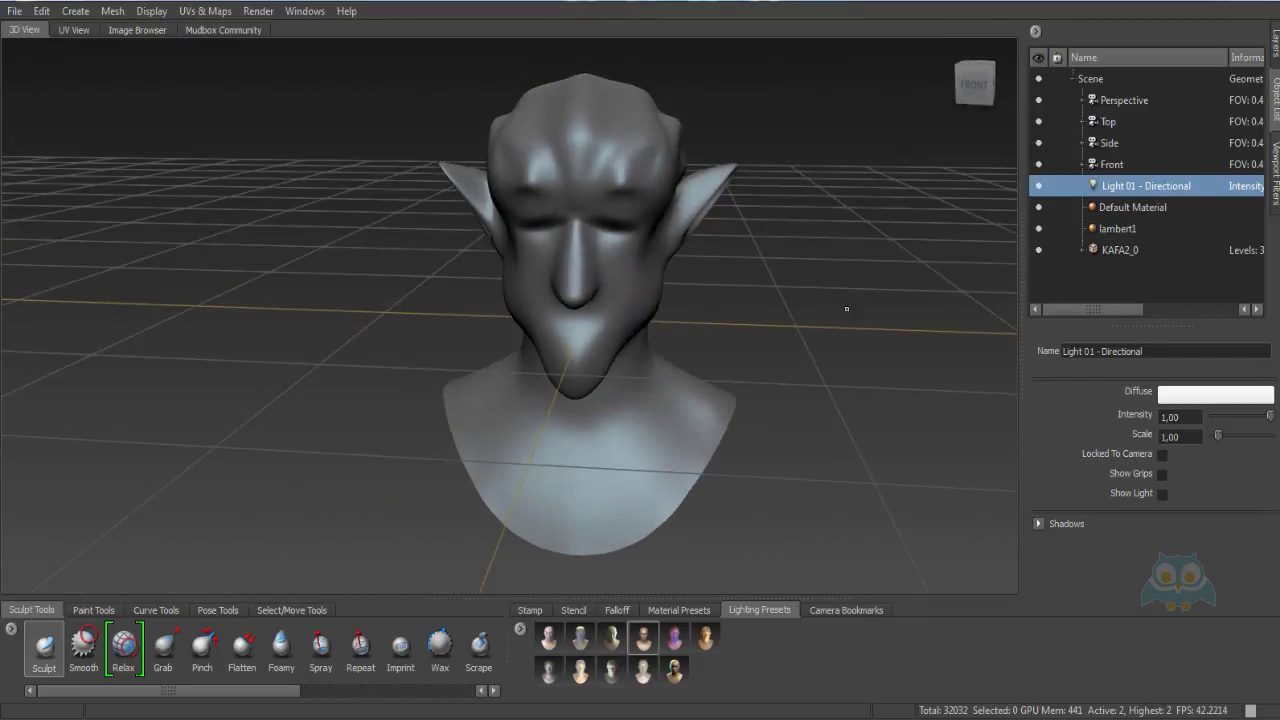
click(1161, 454)
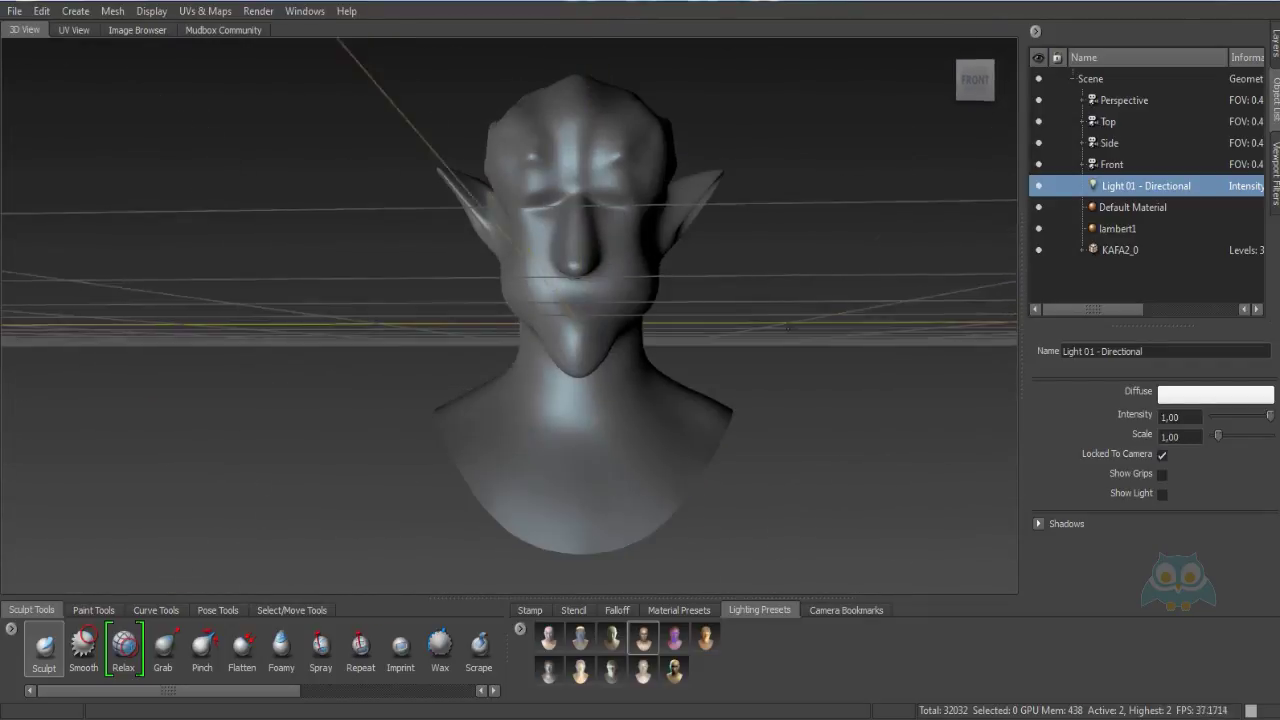
mouse_move(788, 328)
alt+mouse_down()
mouse_move(774, 394)
mouse_move(786, 347)
mouse_move(793, 368)
alt+mouse_up()
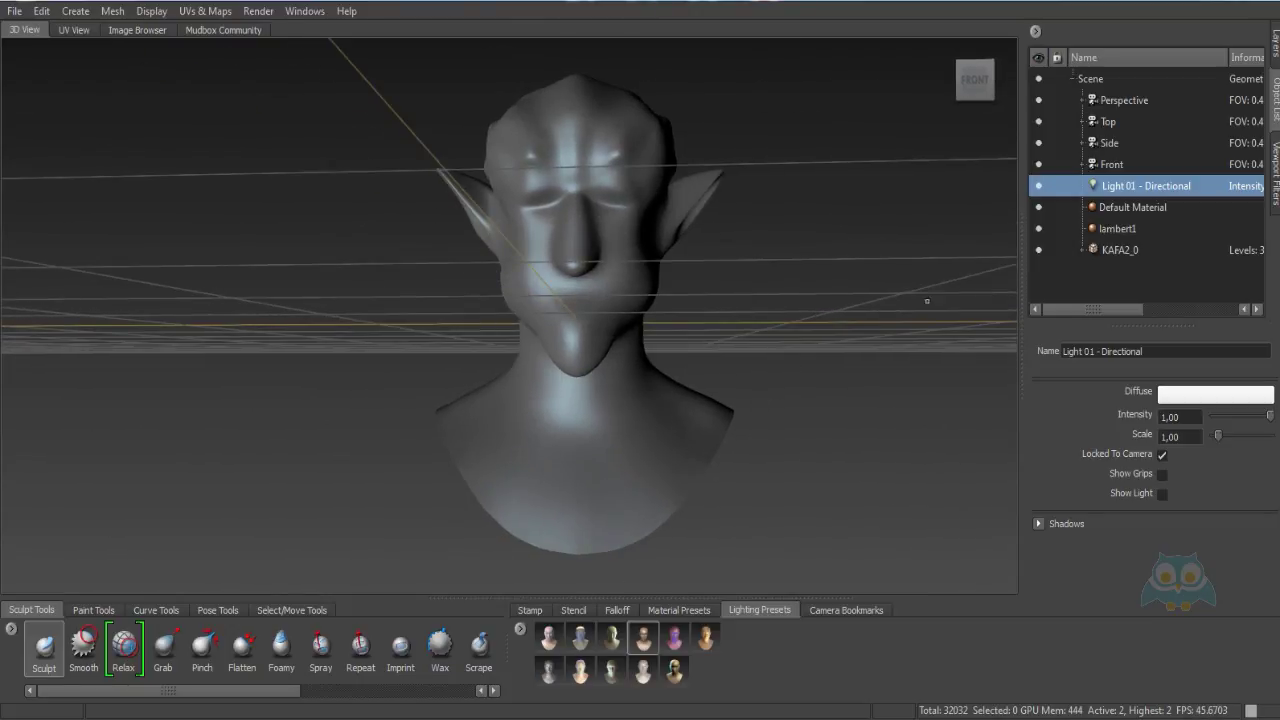
alt+drag(464, 178, 455, 212)
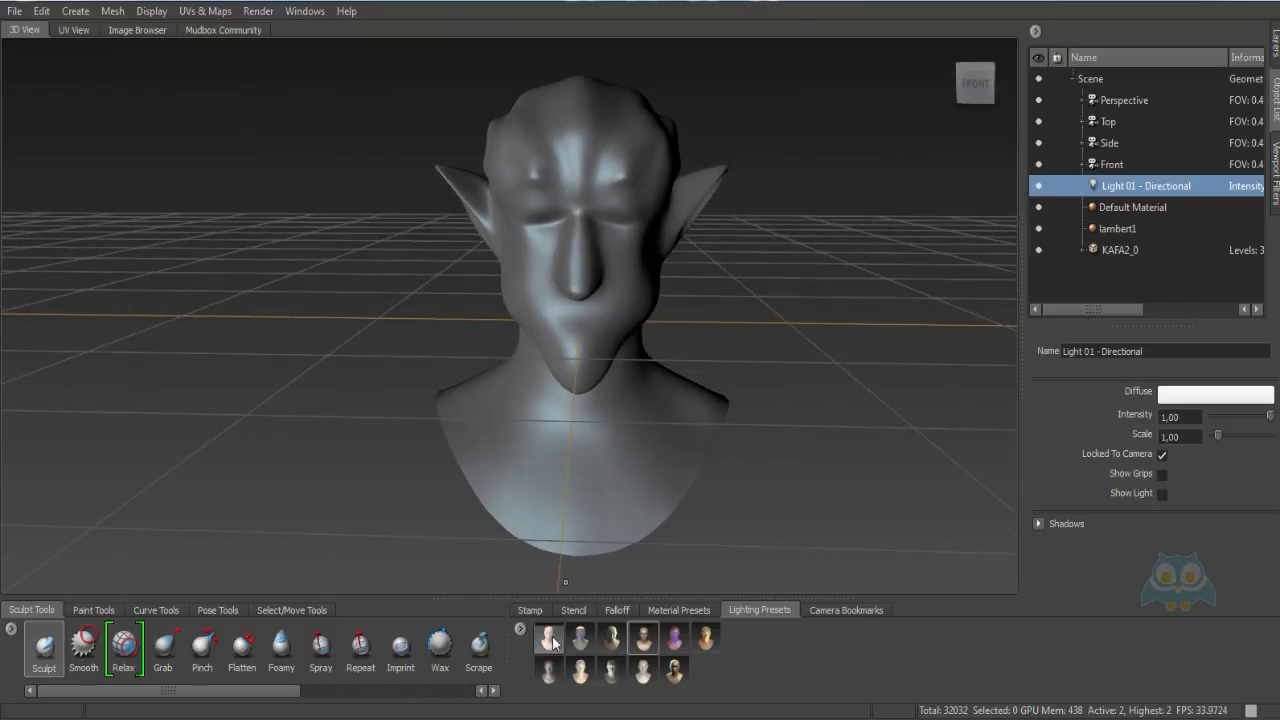
Replace the scene lights with the first lighting preset and review the settings of its directional and image-based lights.
mouse_move(553, 641)
drag(553, 641, 603, 423)
drag(620, 301, 627, 296)
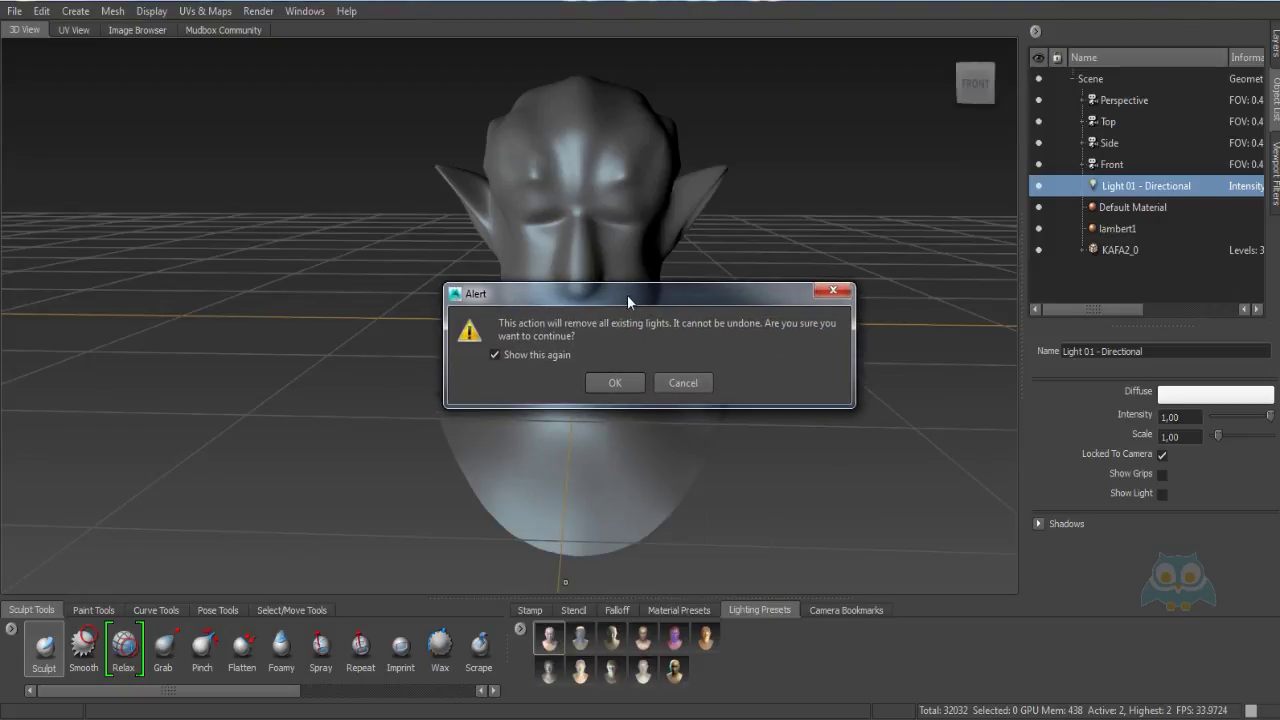
click(612, 383)
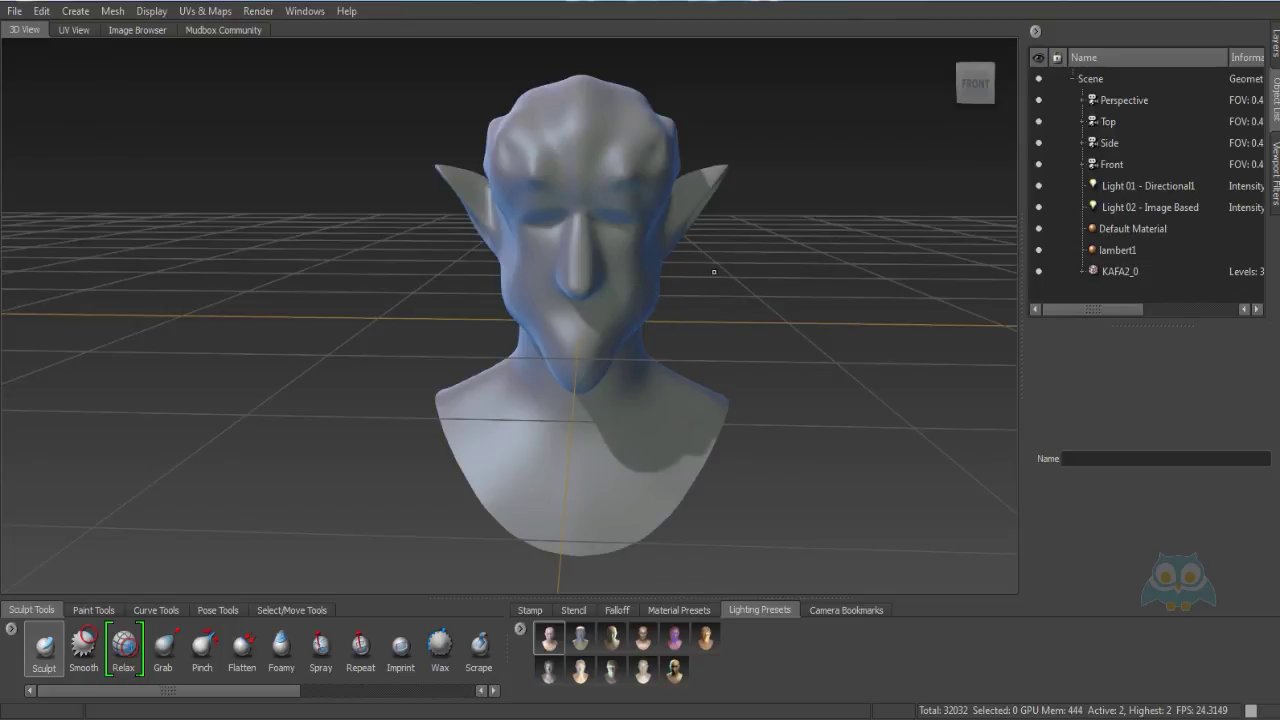
click(1161, 184)
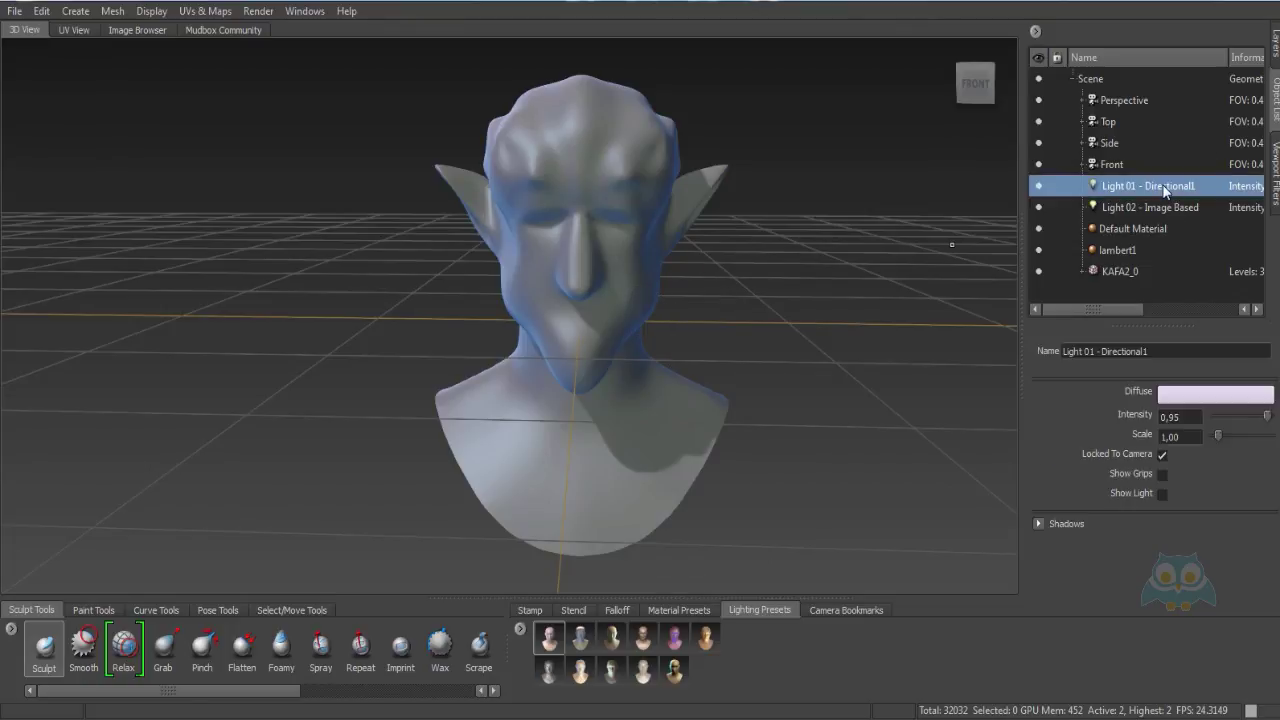
click(1176, 207)
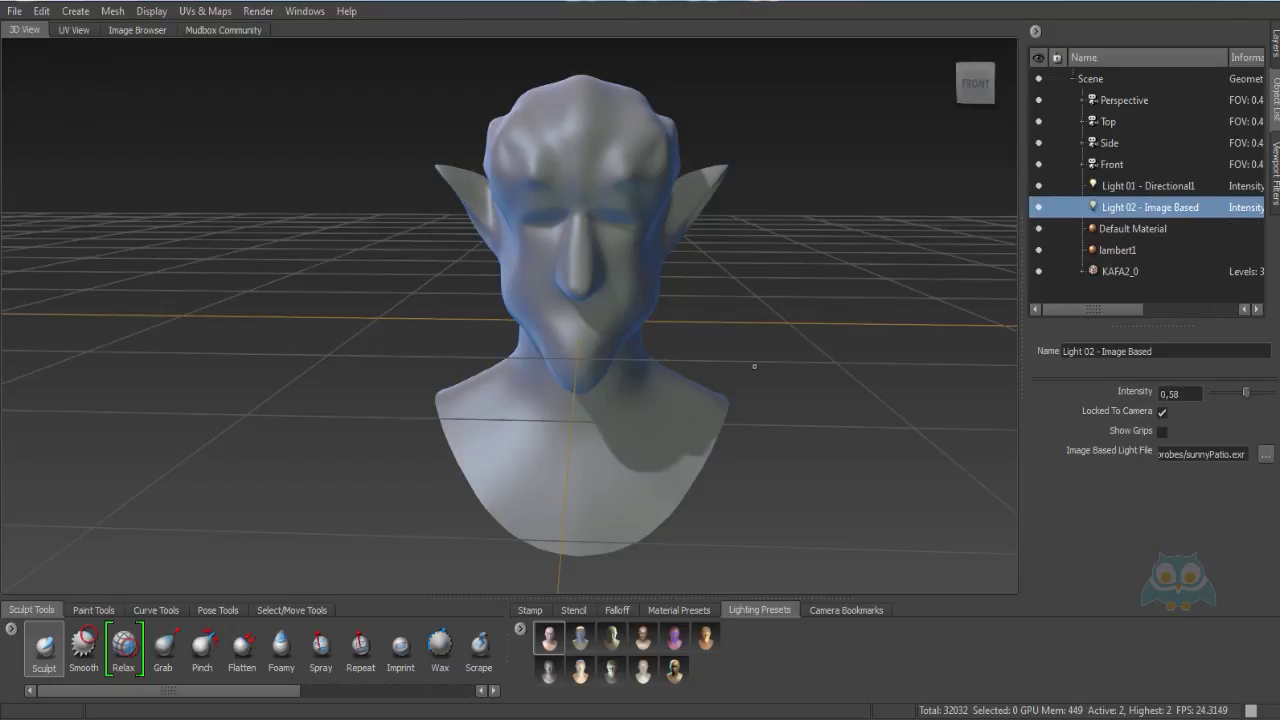
alt+drag(750, 319, 662, 300)
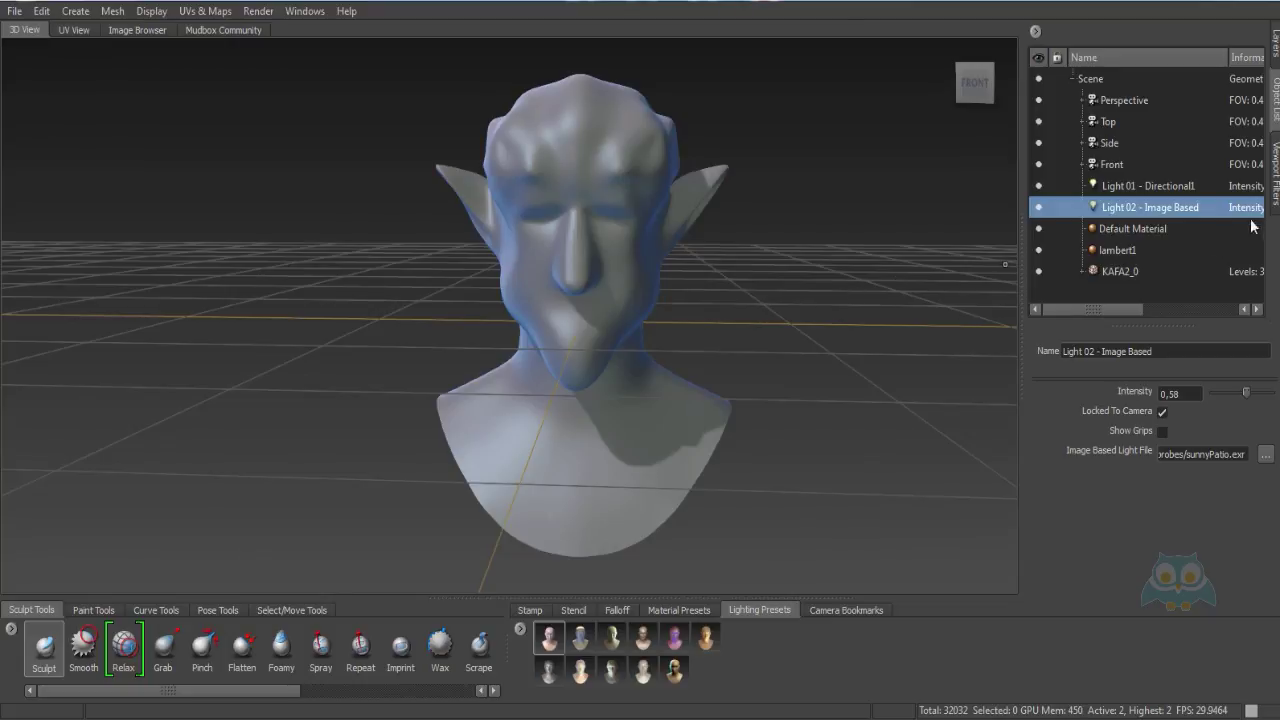
Enable the Tonemapper, Cavity Ambient Occlusion and Ambient Occlusion viewport filters.
click(1276, 184)
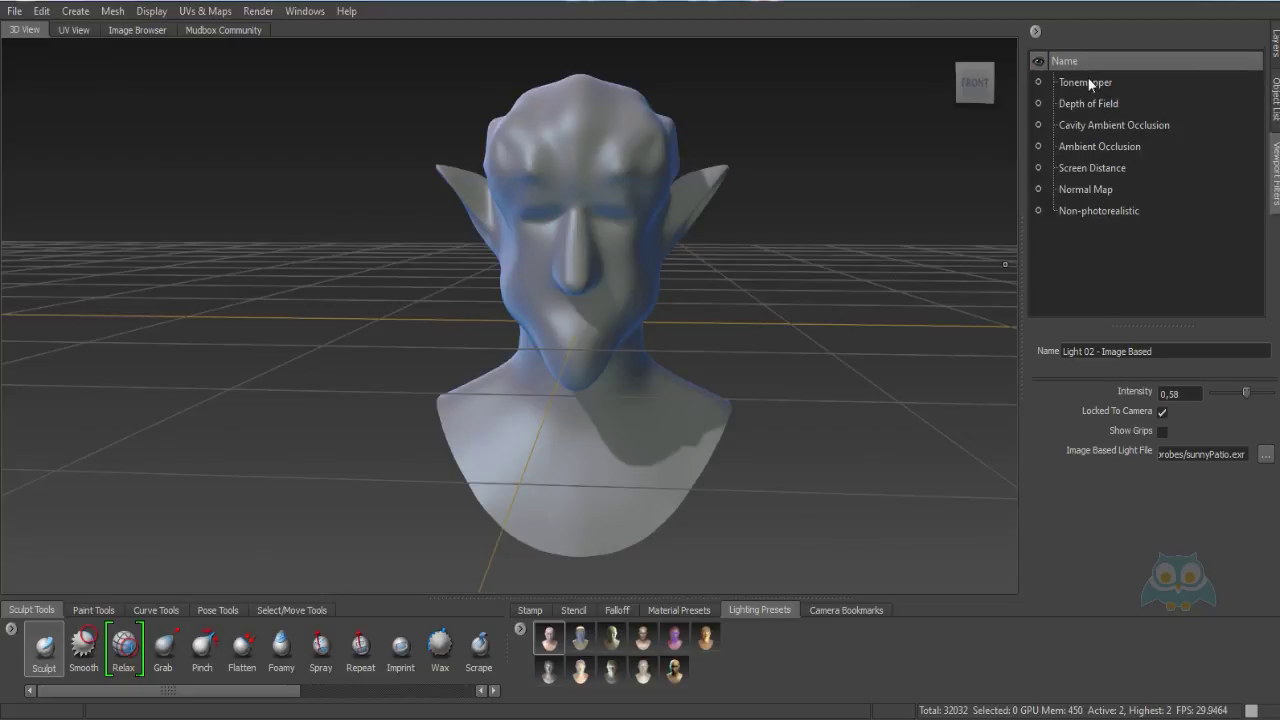
click(1089, 81)
click(1097, 123)
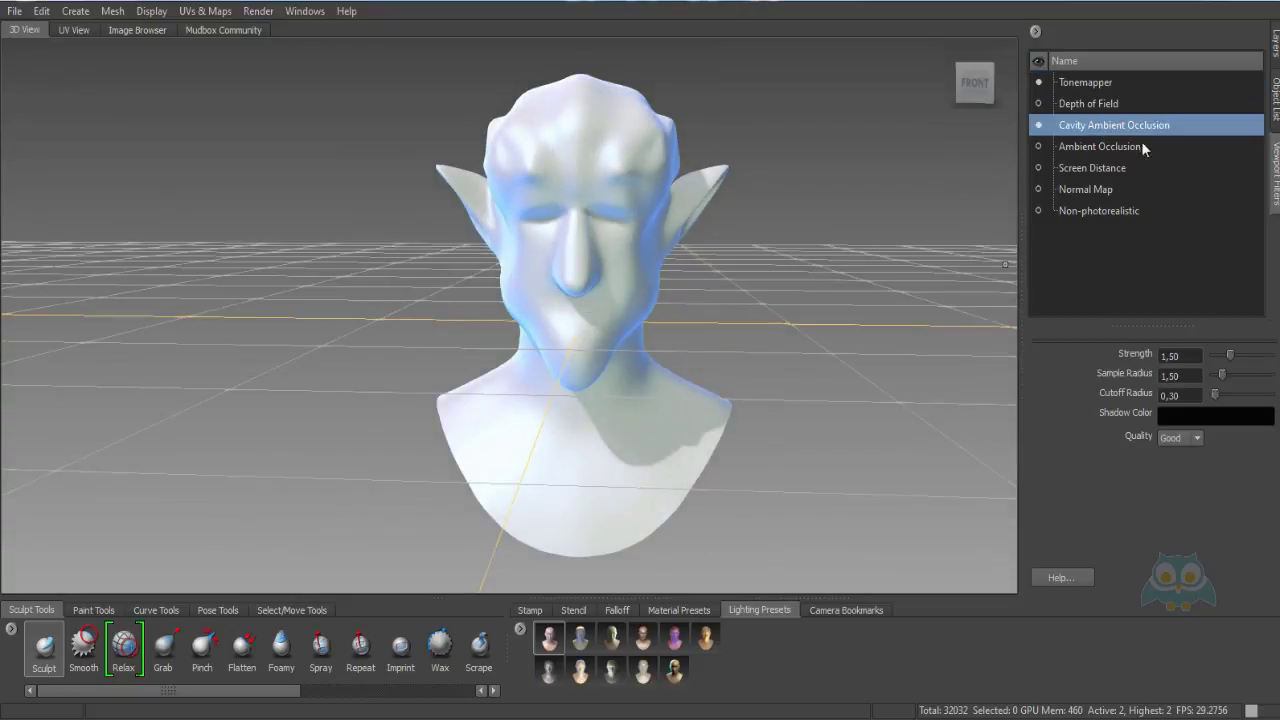
click(1099, 147)
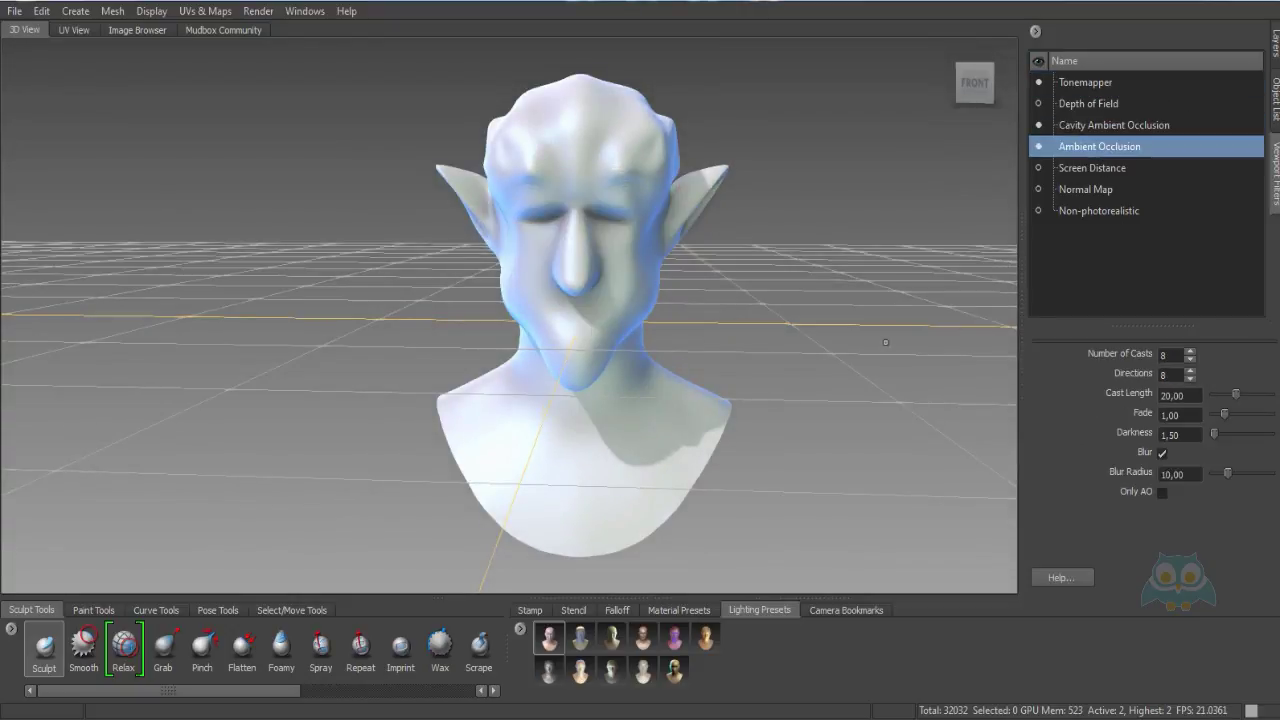
Lower the Tonemapper filter's Gamma to 0,68 and check the bust's shading with it.
click(1085, 82)
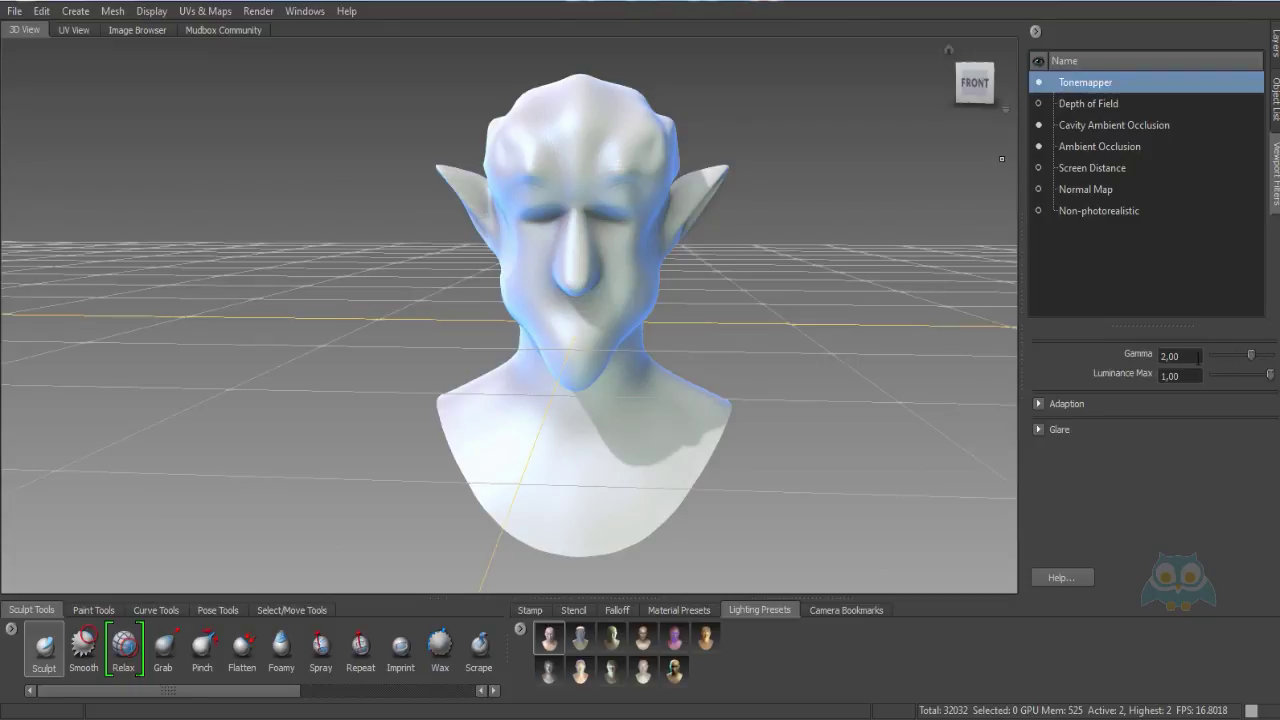
click(1198, 356)
text(1,20)
key(Return)
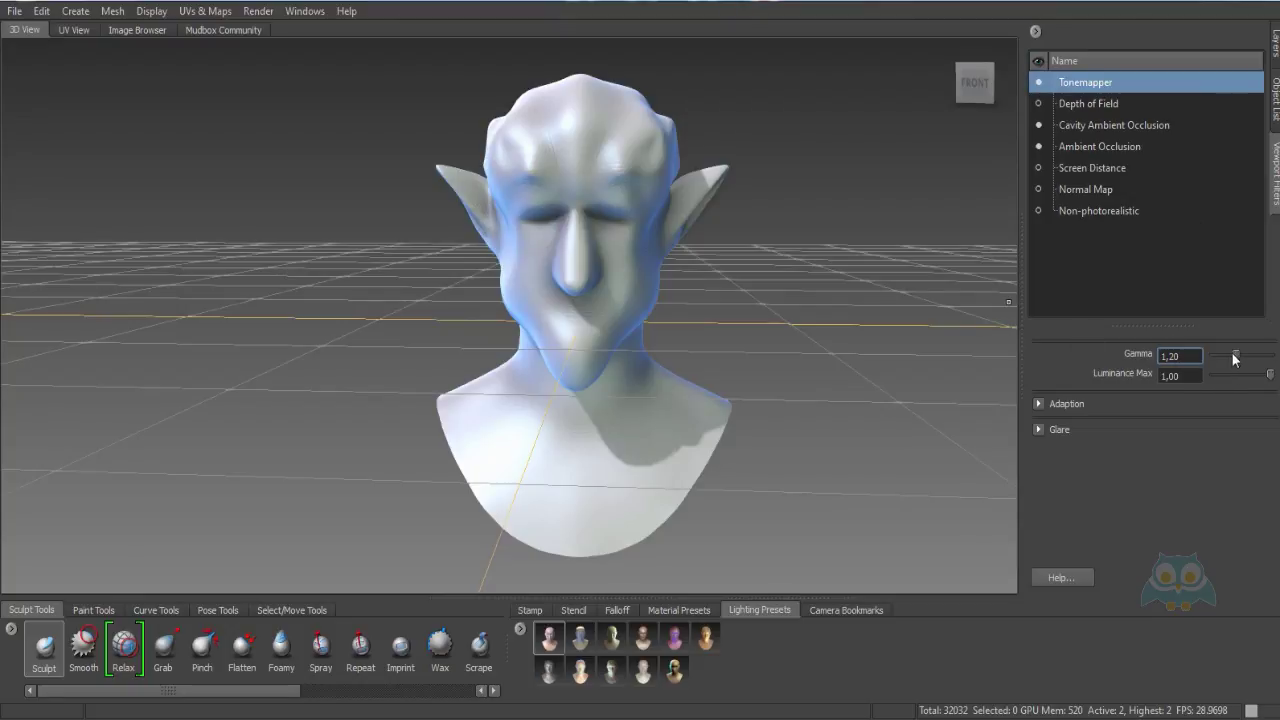
drag(1233, 354, 1224, 353)
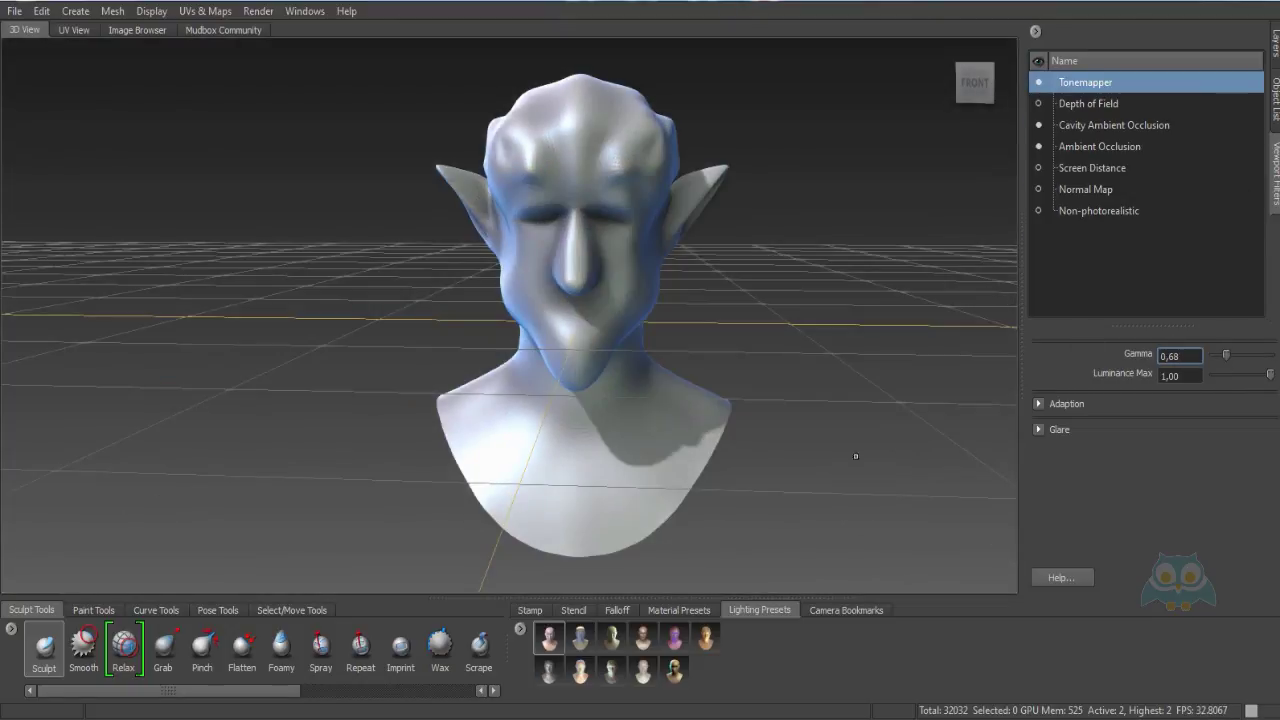
click(1275, 100)
mouse_move(618, 243)
alt+mouse_down()
mouse_move(790, 298)
mouse_move(625, 250)
mouse_move(610, 232)
mouse_move(612, 245)
alt+mouse_up()
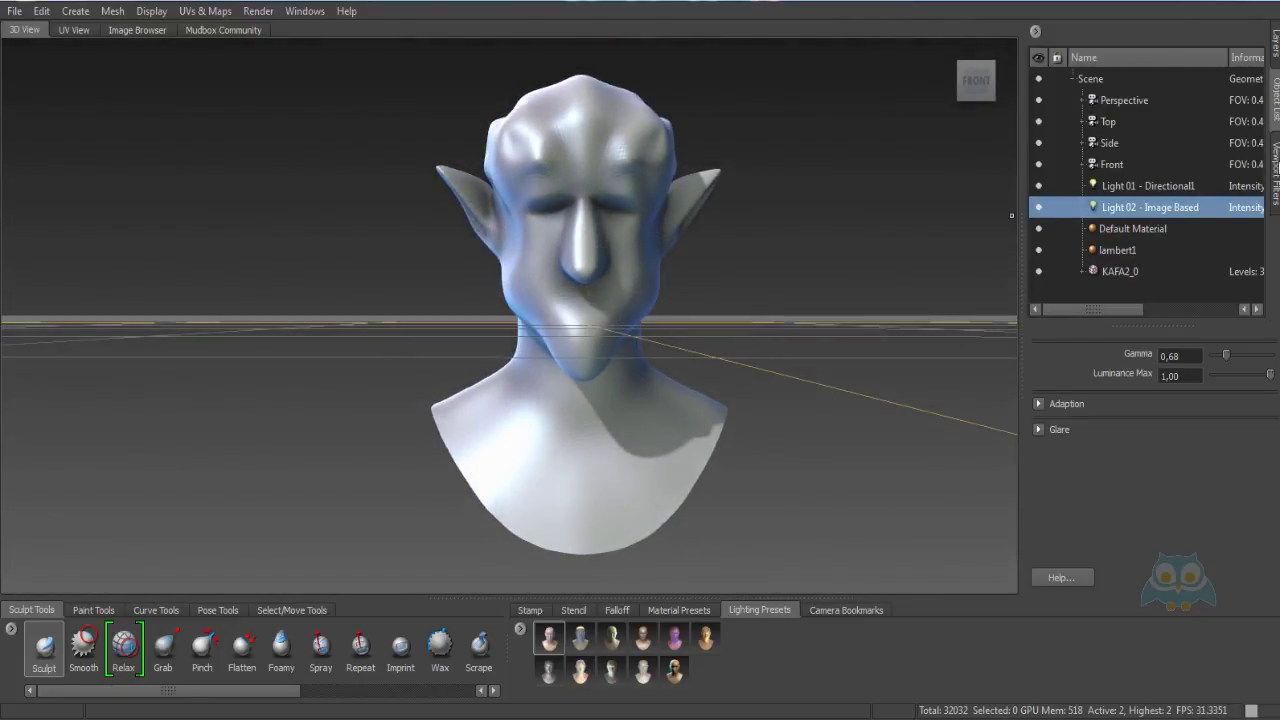
alt+drag(763, 206, 640, 175)
alt+right_drag(617, 174, 618, 202)
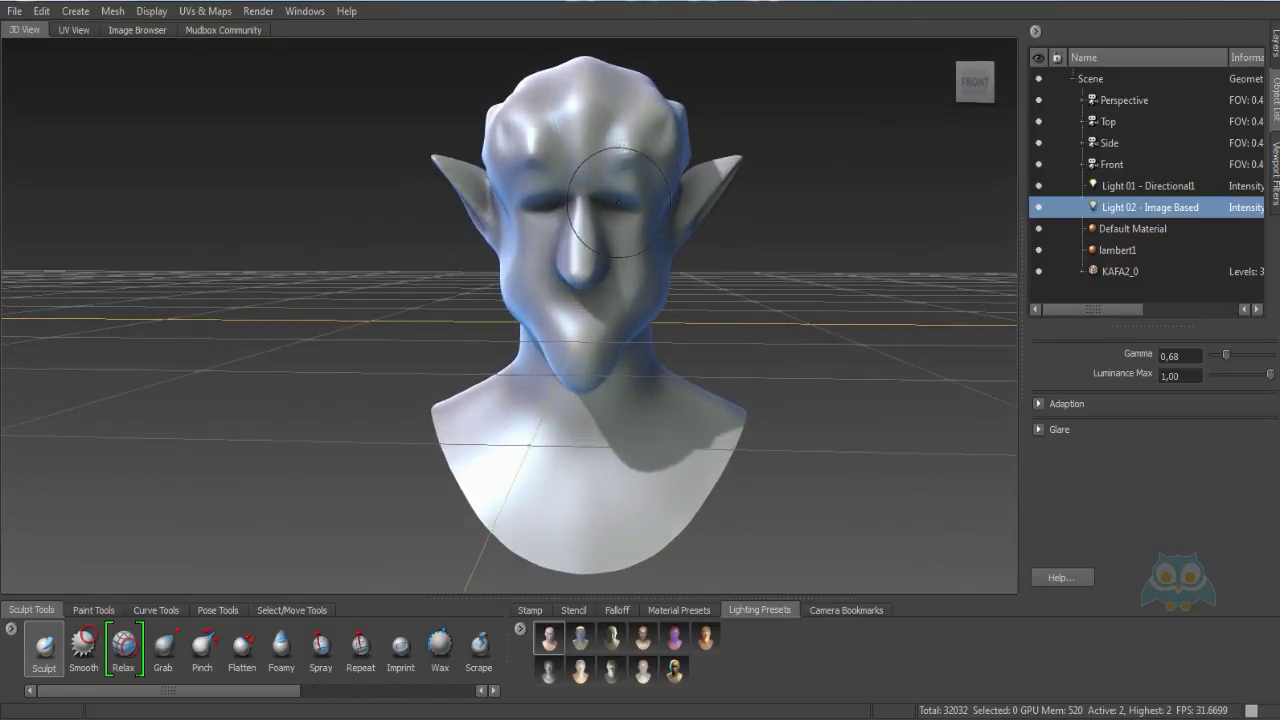
click(262, 12)
click(292, 31)
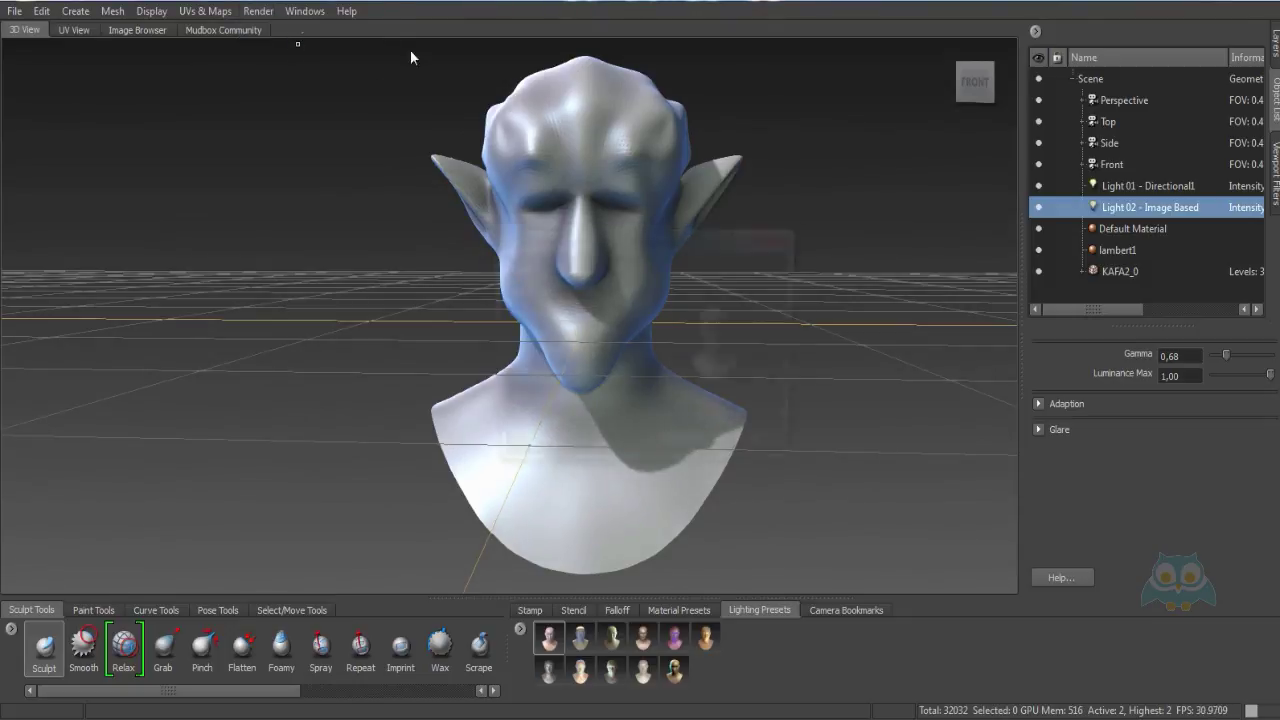
key(Escape)
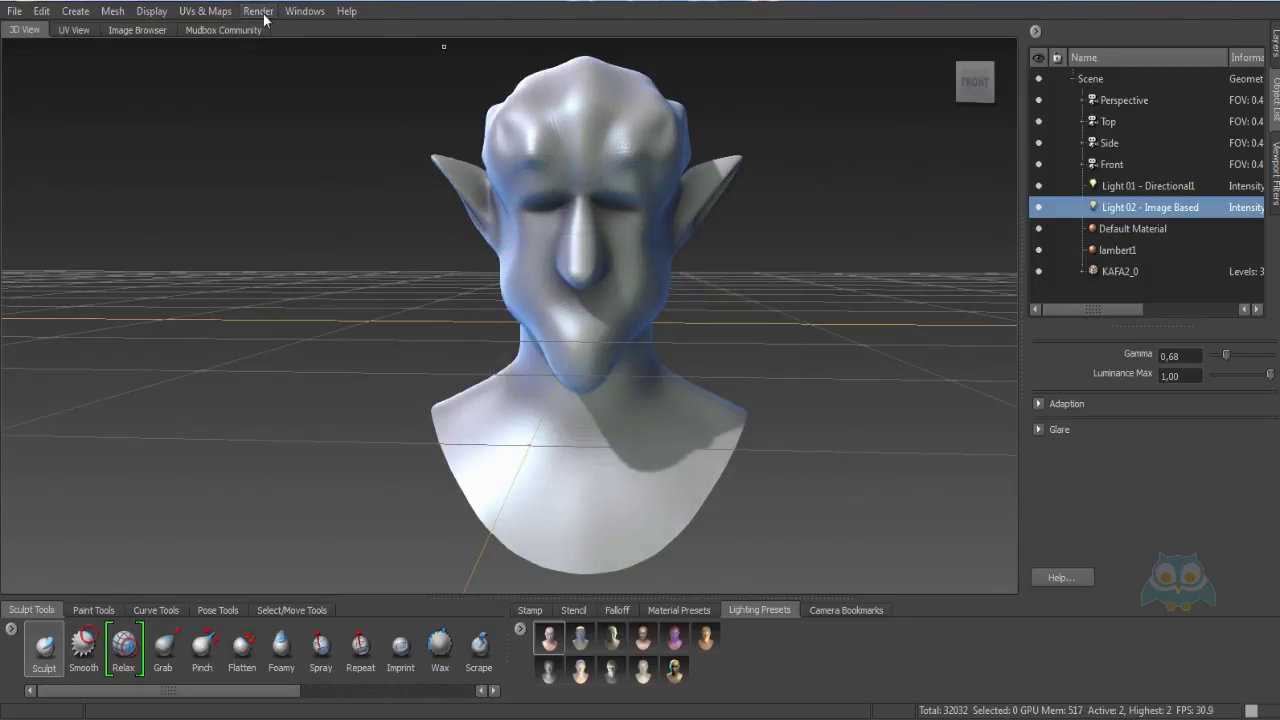
click(263, 14)
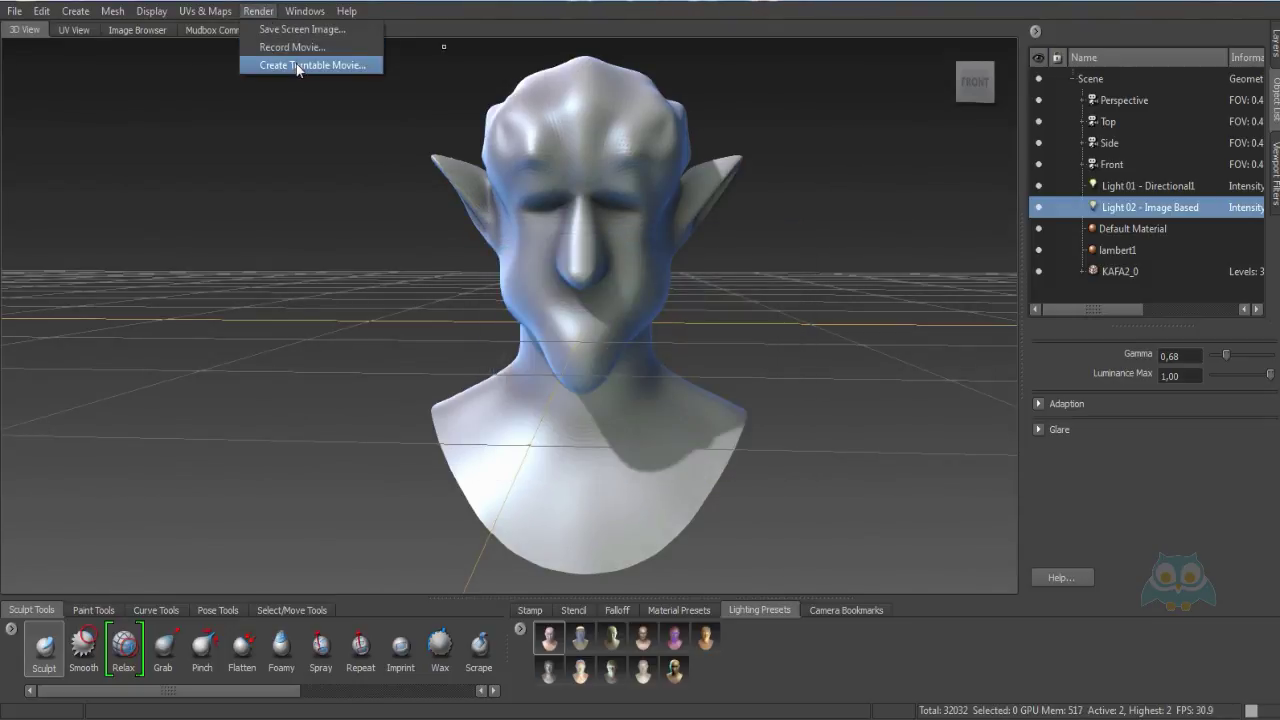
click(285, 270)
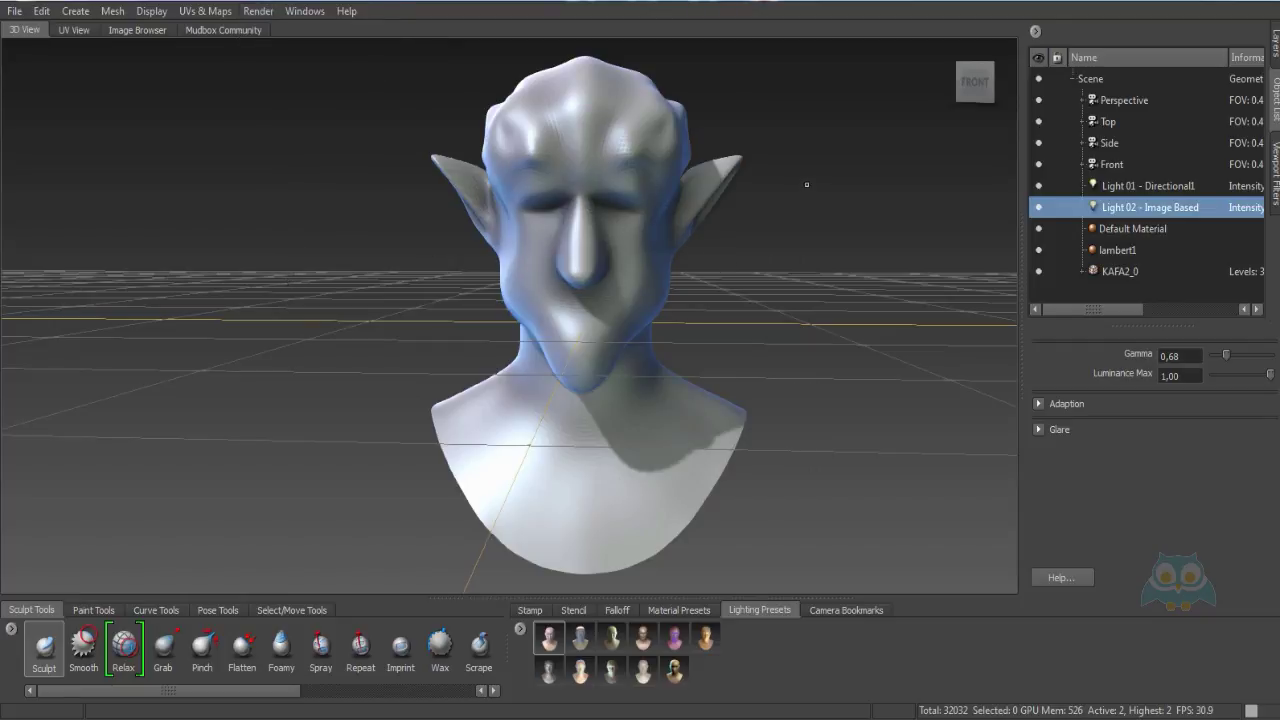
Hide the grid in the 3D view so the bust stands against a plain background.
right_drag(810, 164, 827, 124)
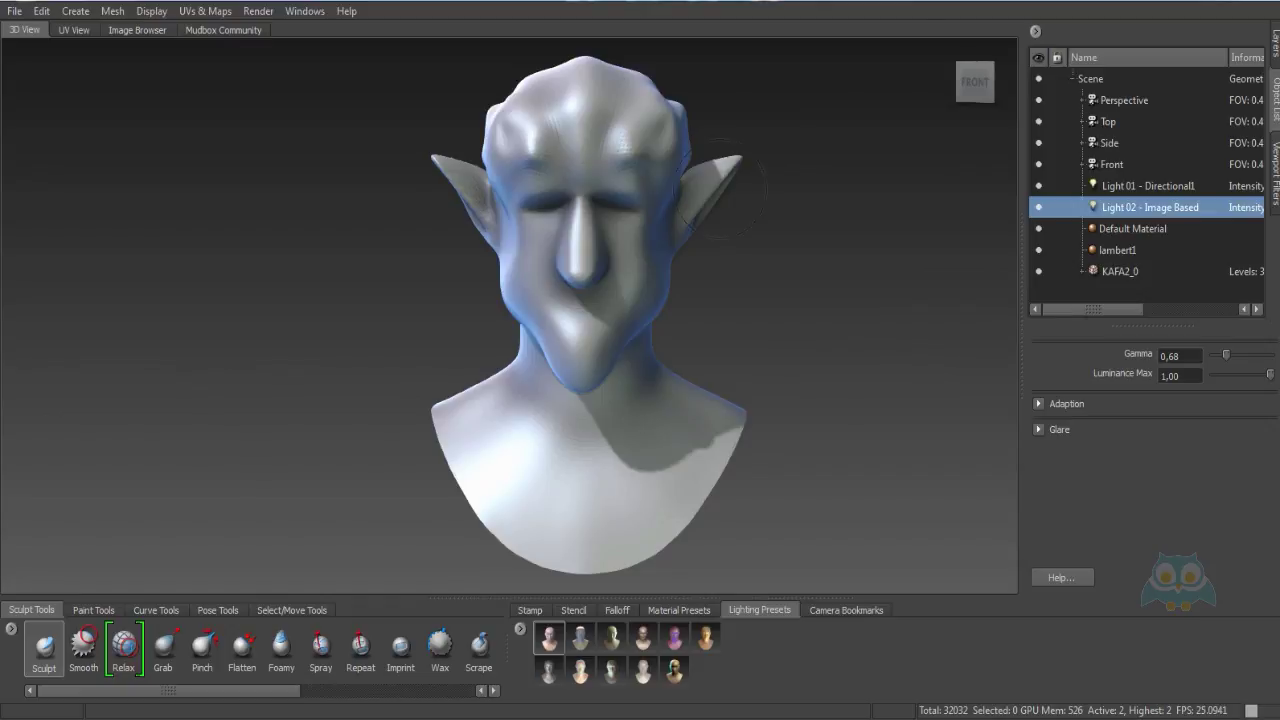
alt+middle_drag(826, 163, 694, 186)
alt+drag(695, 188, 650, 296)
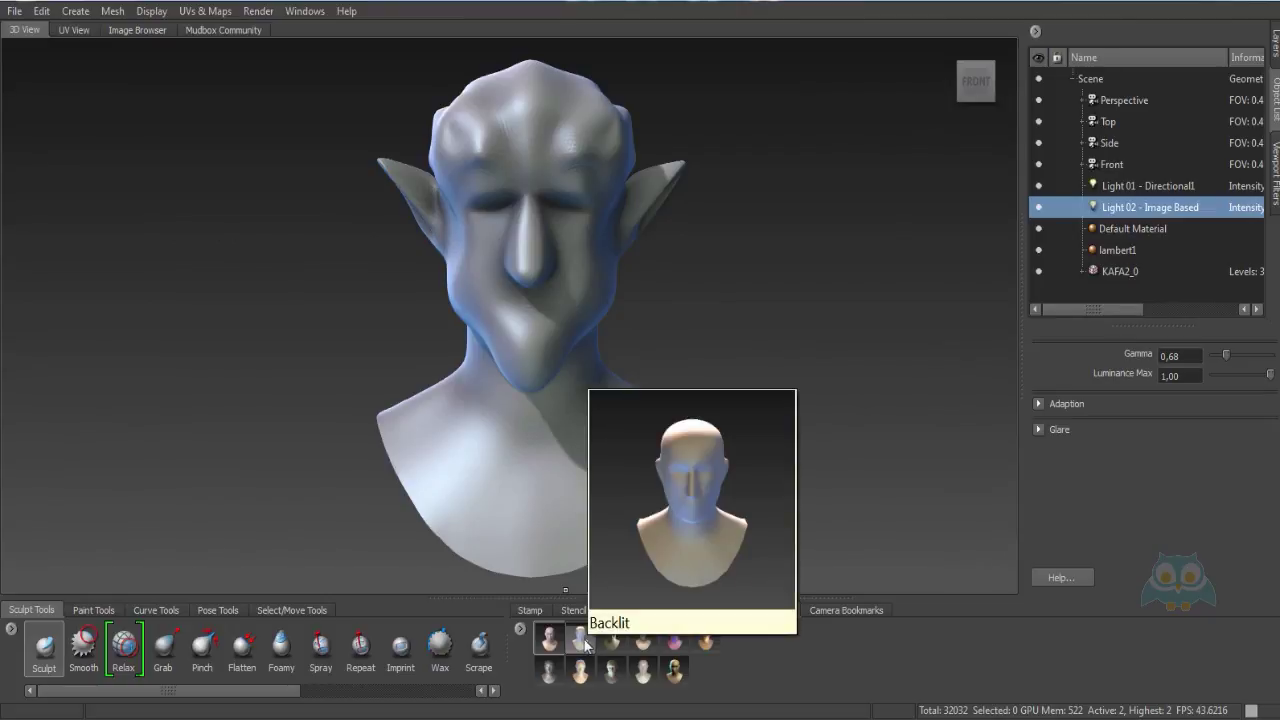
Apply the Late Afternoon lighting preset to the bust, accepting the removal of all existing lights.
mouse_move(559, 680)
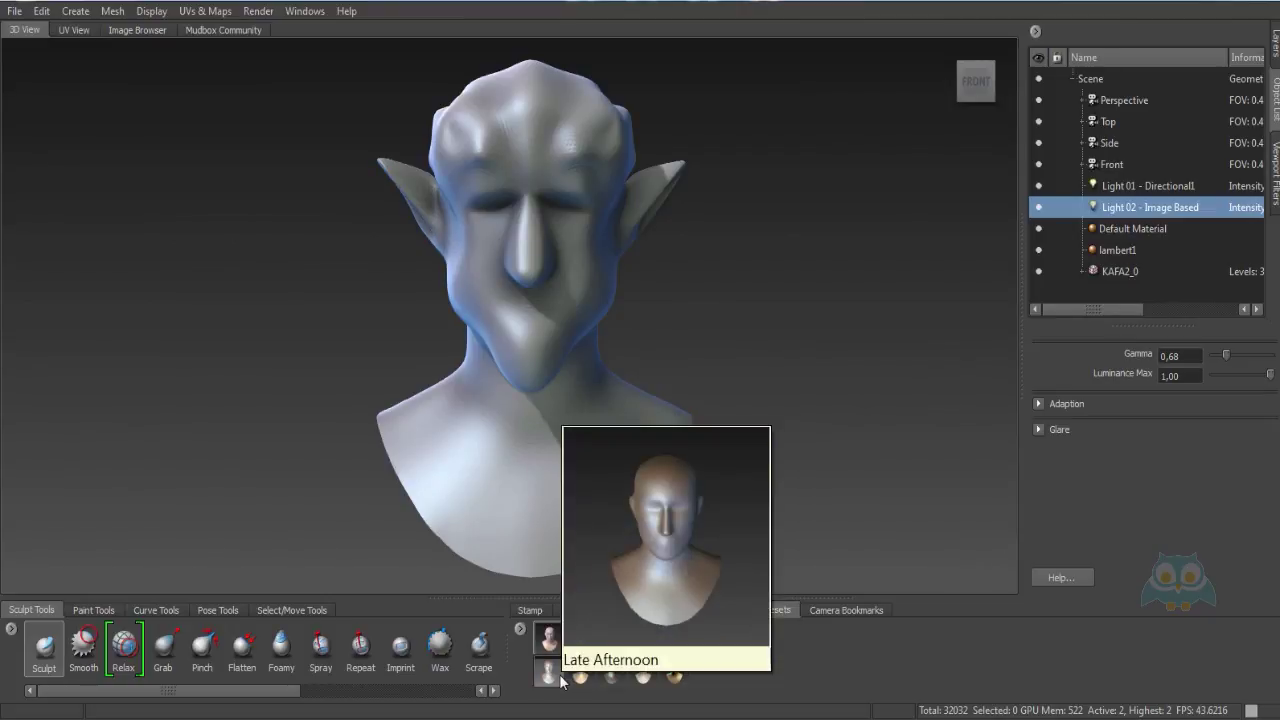
drag(559, 680, 672, 451)
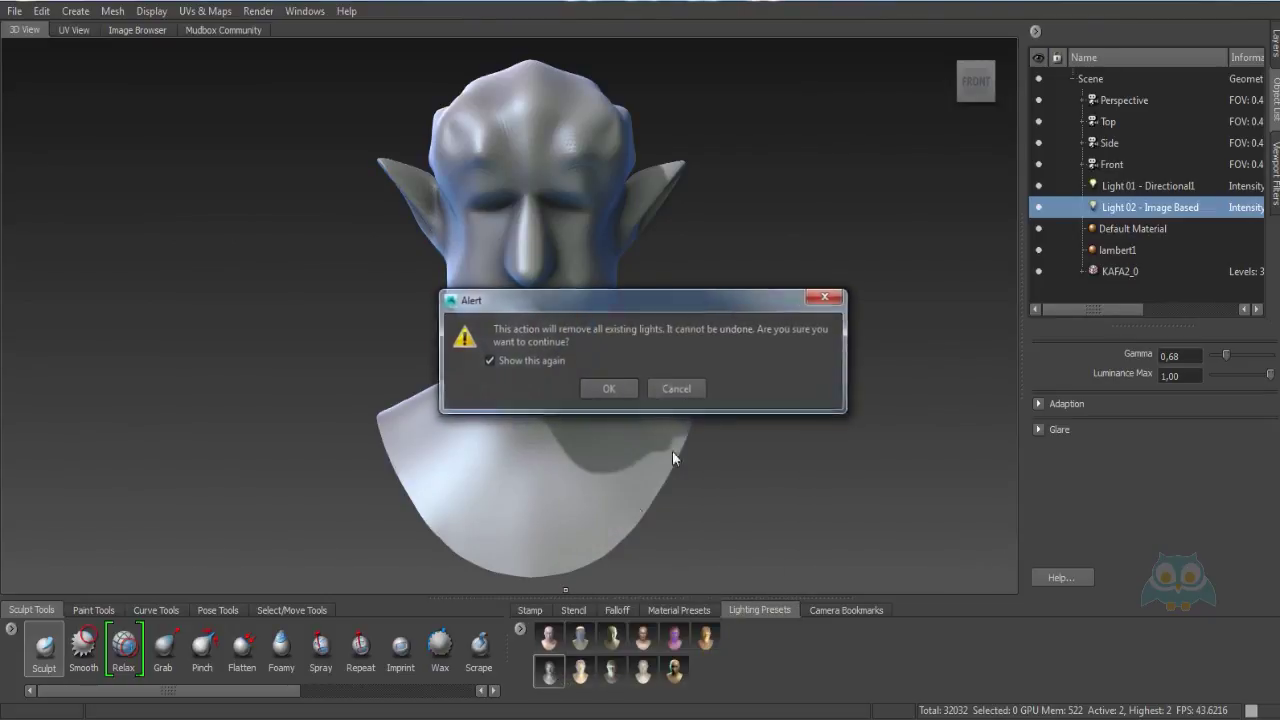
click(620, 388)
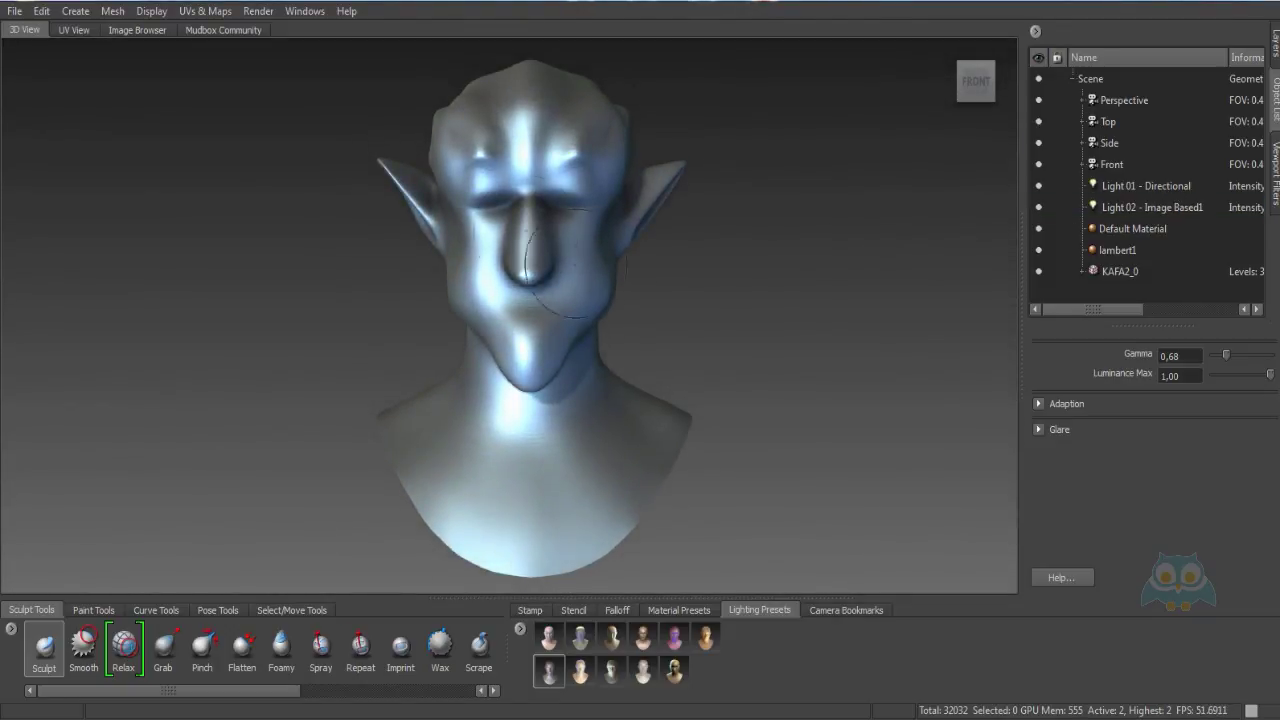
Try the warm golden lighting preset and the green-tinted one on the bust, replacing the existing lights each time.
drag(703, 645, 630, 420)
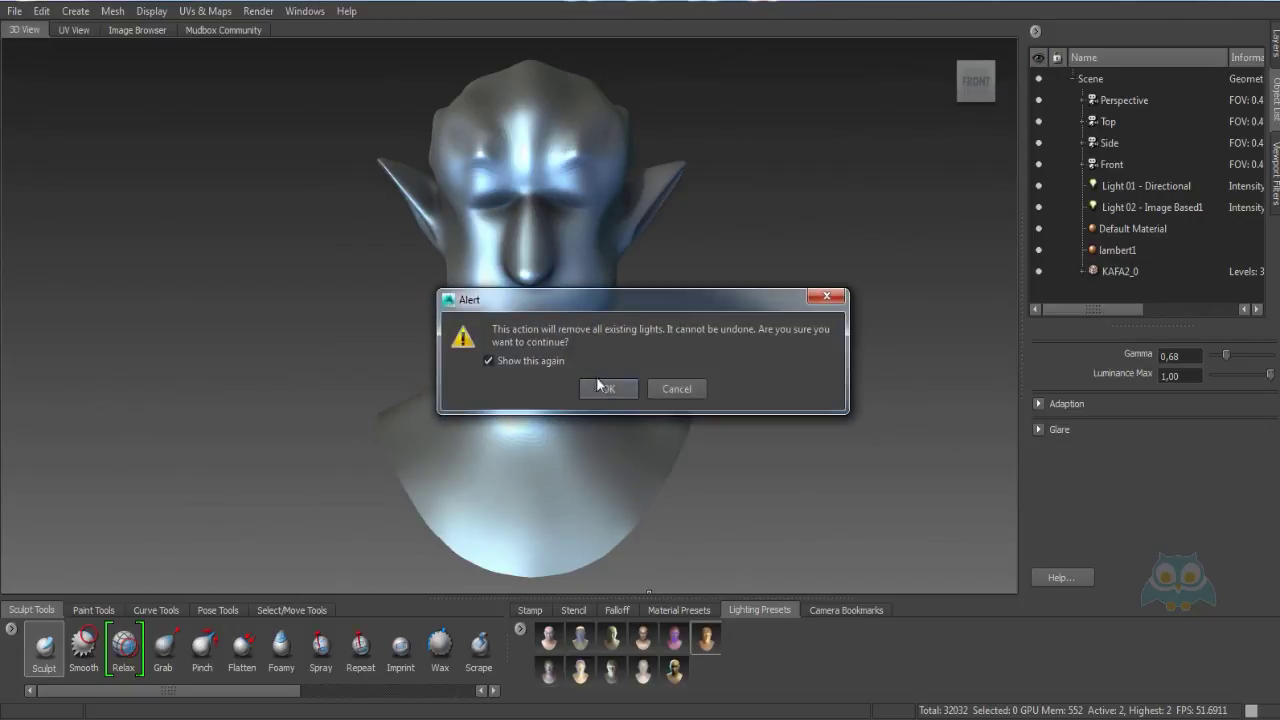
click(596, 389)
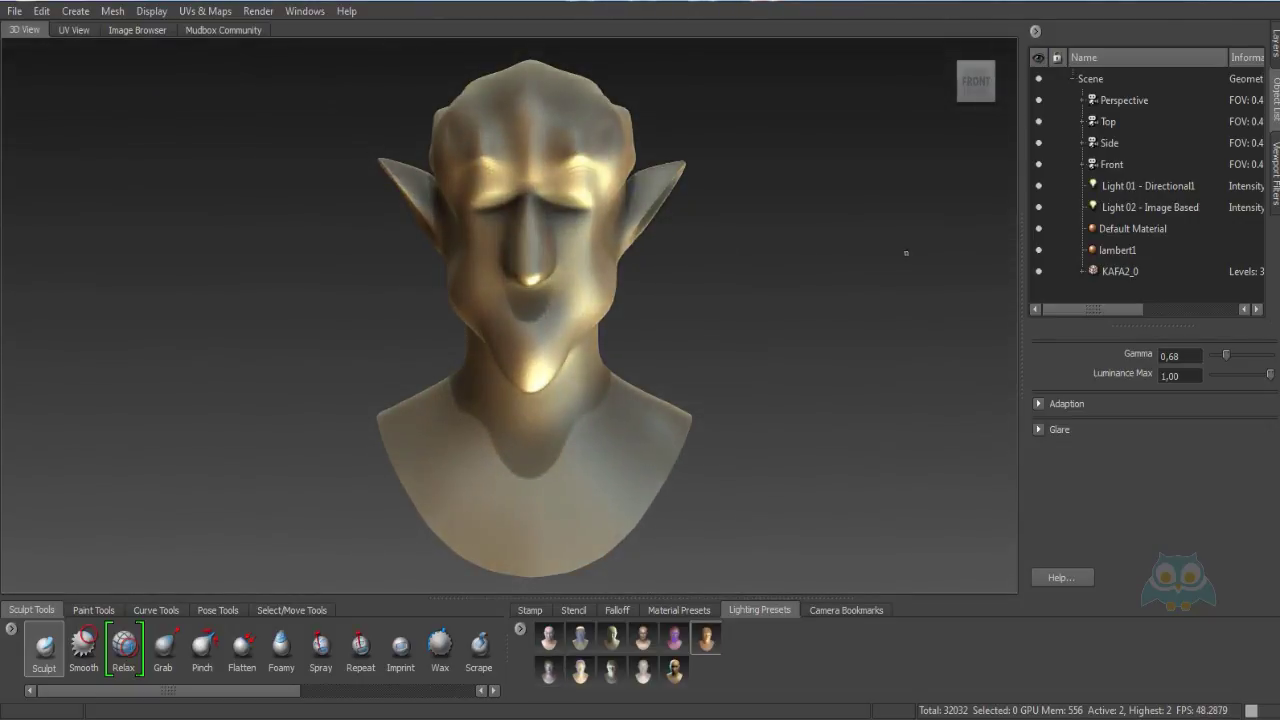
mouse_move(760, 290)
alt+mouse_down()
mouse_move(483, 289)
mouse_move(727, 280)
mouse_move(705, 327)
alt+mouse_up()
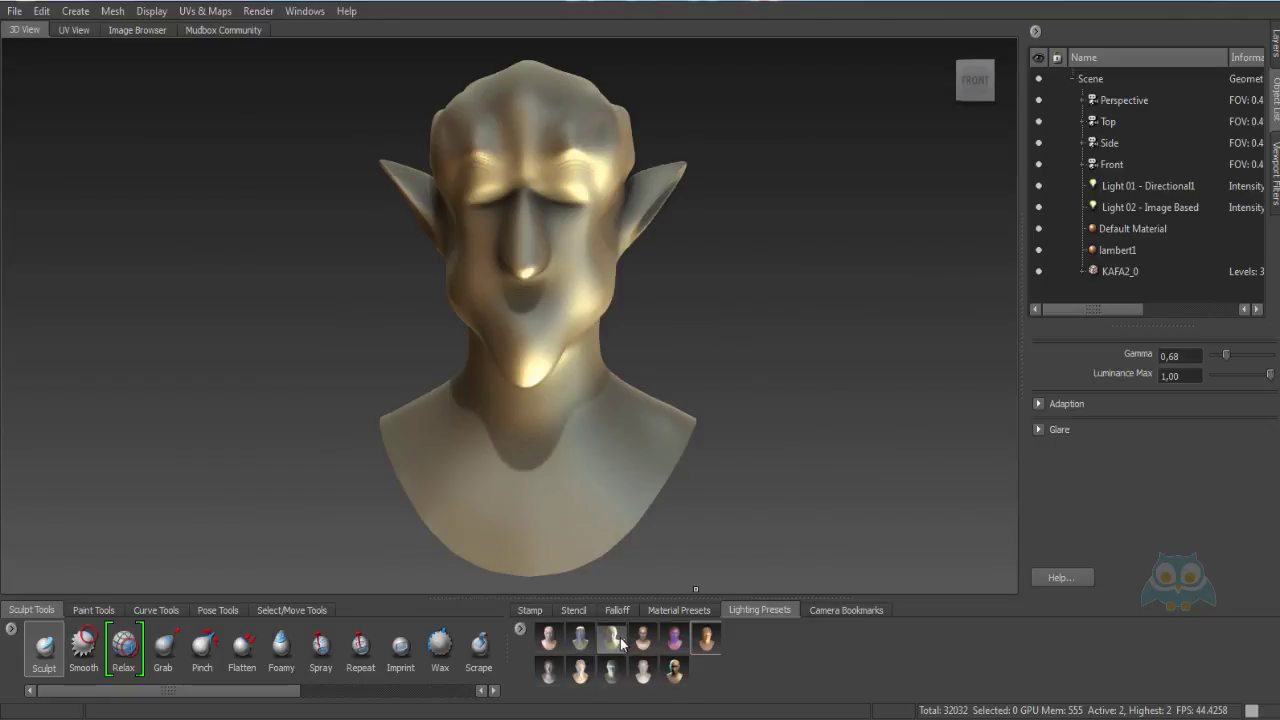
drag(611, 637, 634, 411)
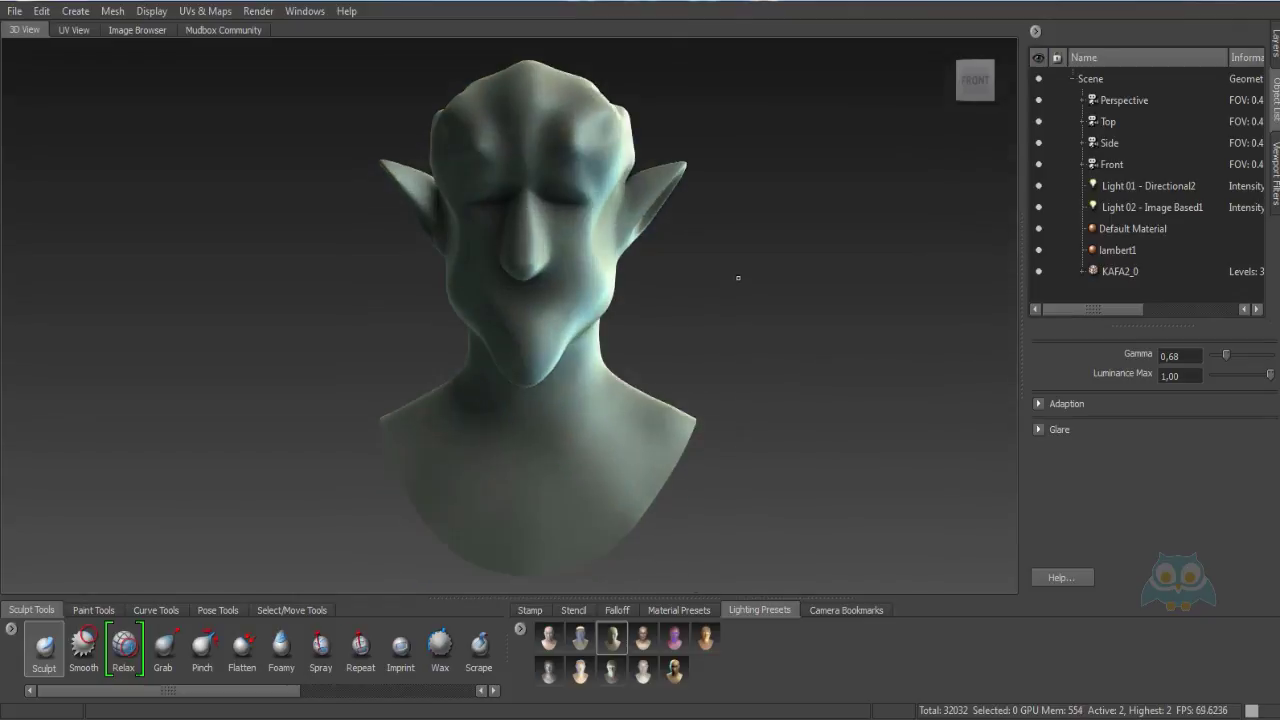
alt+drag(737, 277, 714, 290)
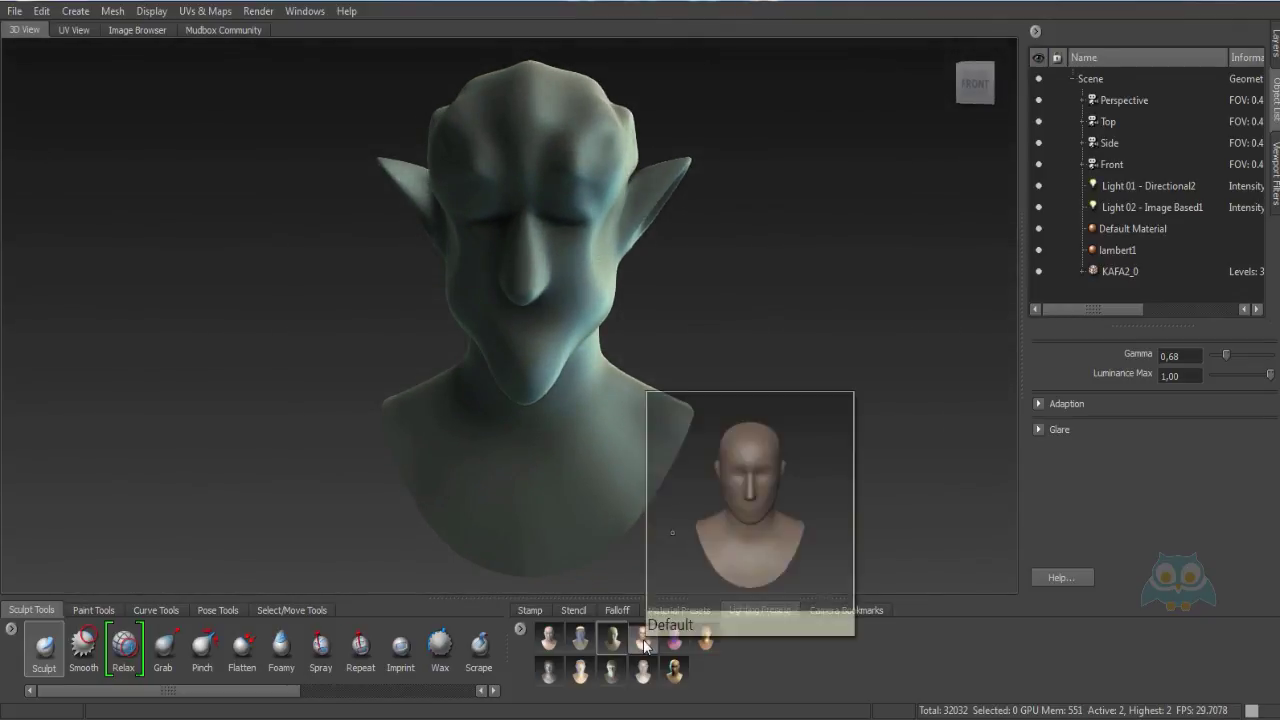
Restore the Default lighting preset and turn off the Tonemapper, Cavity Ambient Occlusion and Ambient Occlusion filters.
drag(645, 645, 629, 421)
click(608, 389)
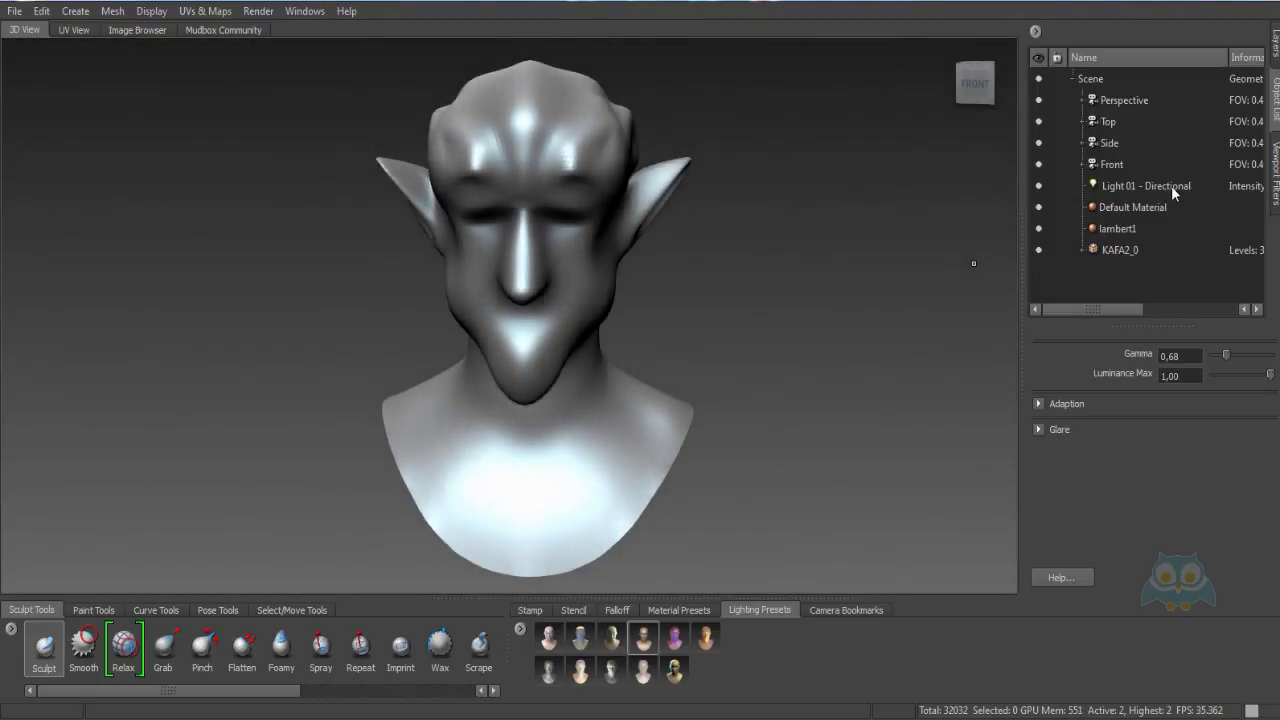
click(1275, 186)
click(1038, 146)
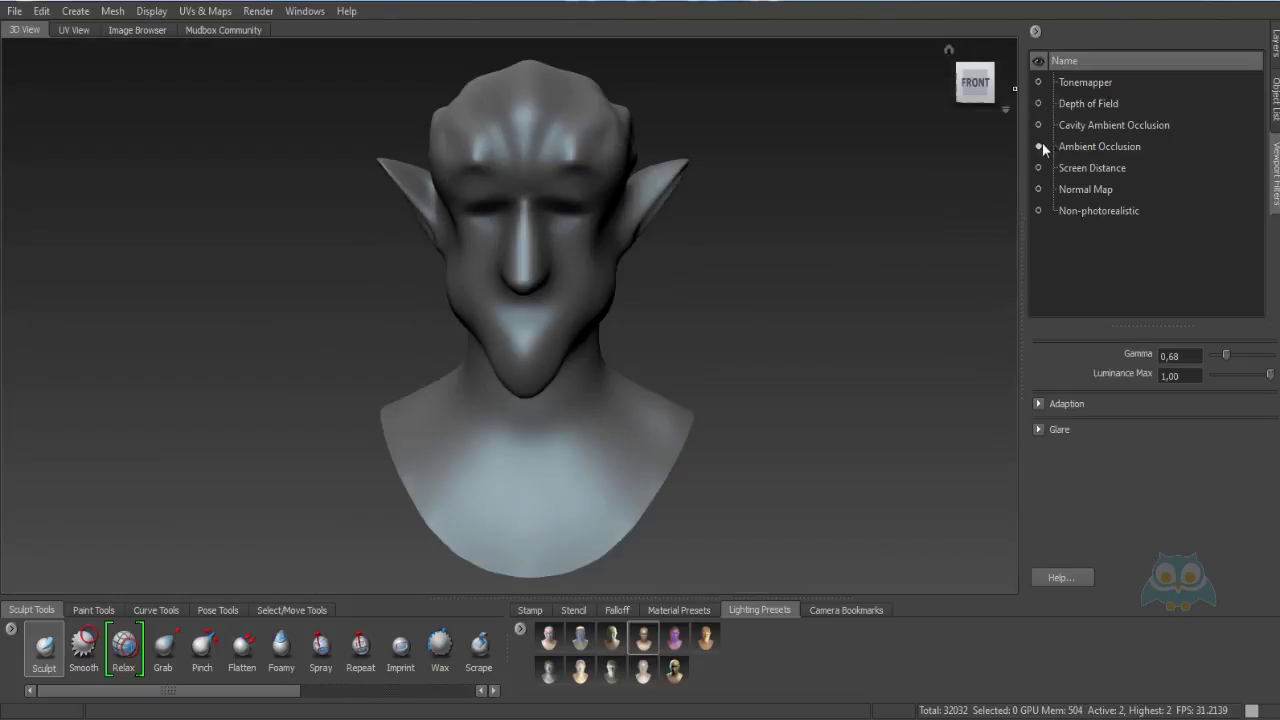
click(1272, 112)
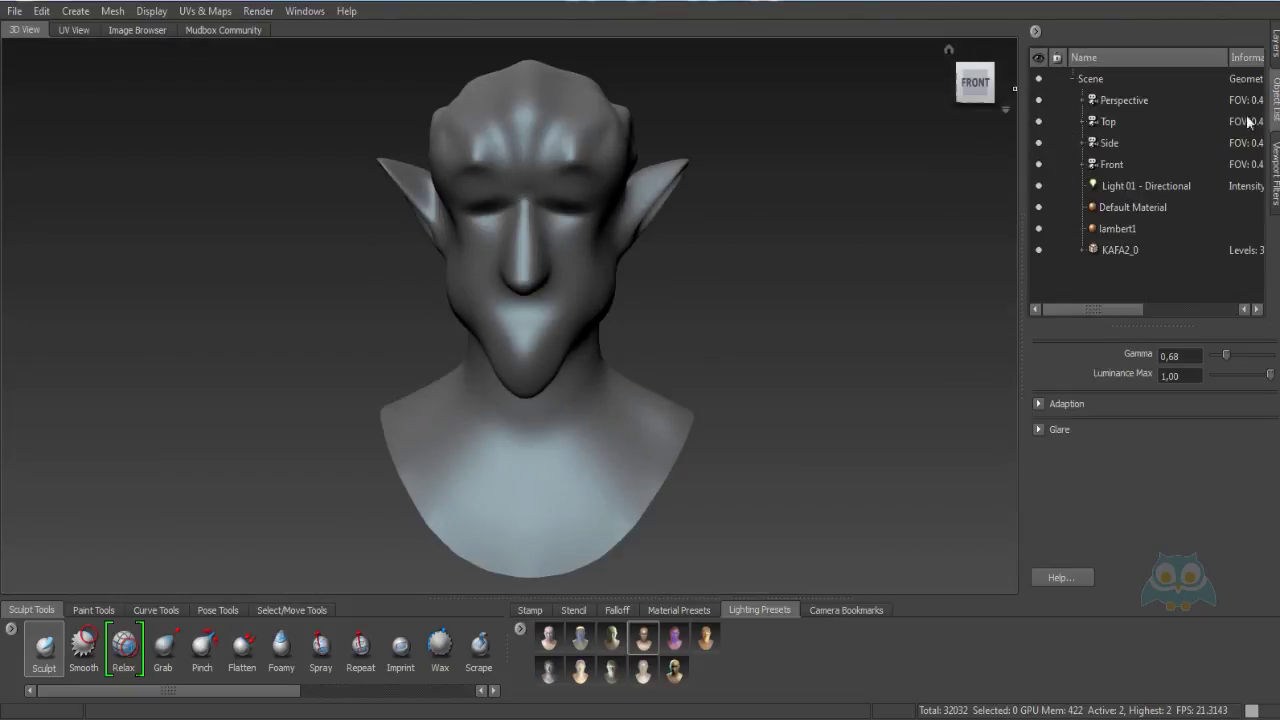
mouse_move(738, 236)
alt+mouse_down()
mouse_move(706, 246)
mouse_move(740, 248)
alt+mouse_up()
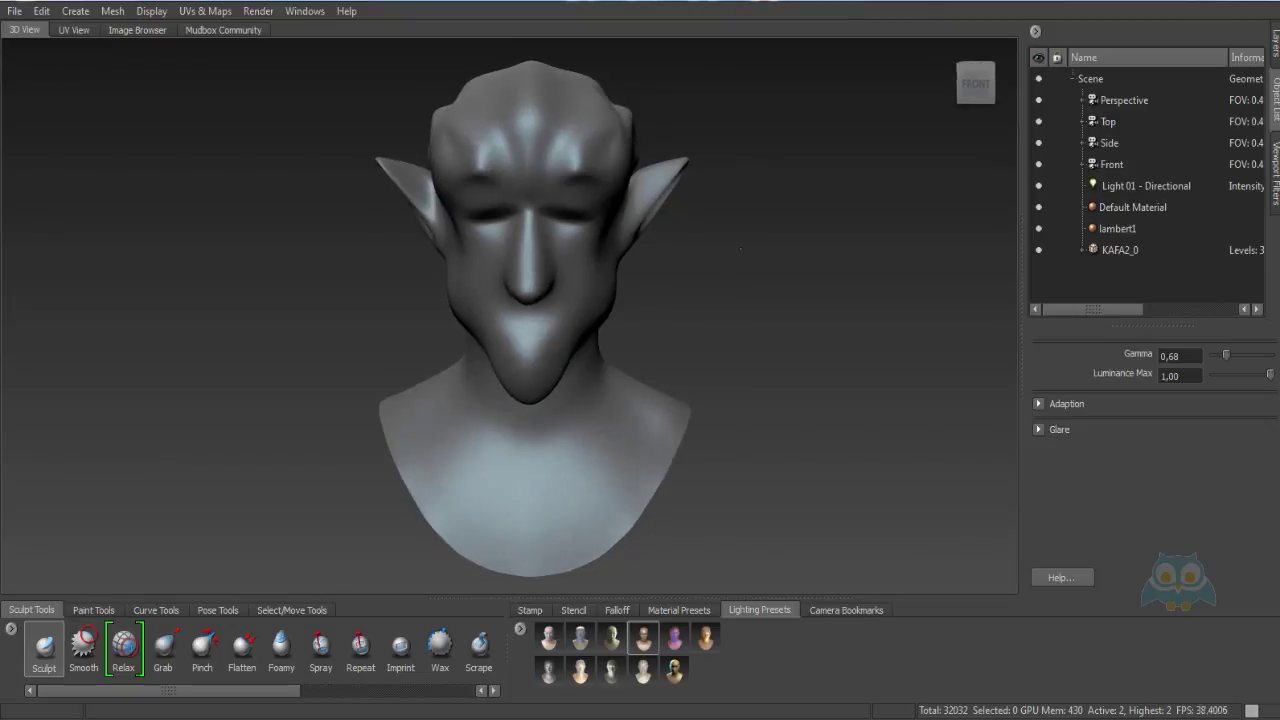